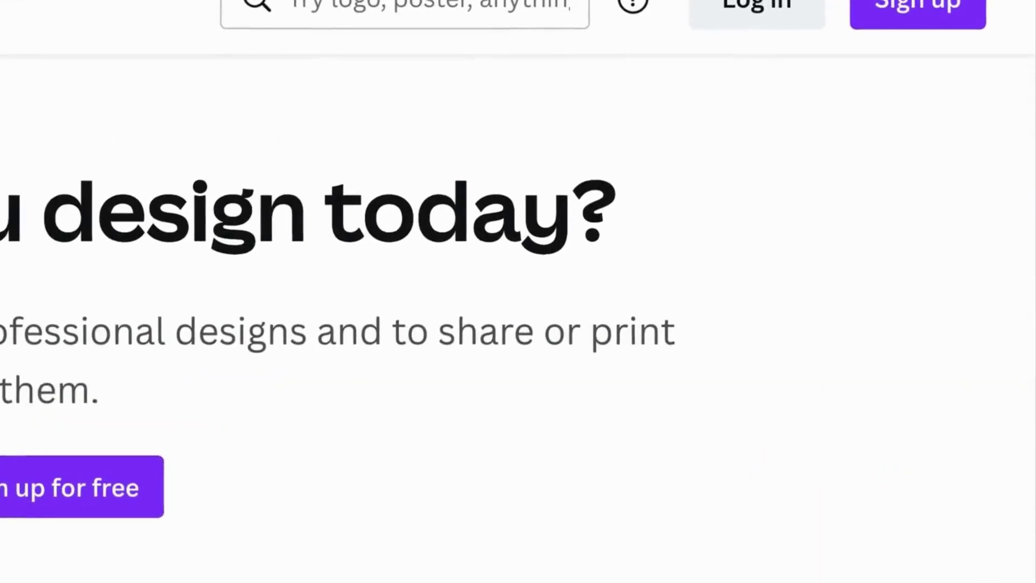
Sign in to Canva with the account's e-mail address.
{"action": "left_click", "coordinate": [753, 14]}
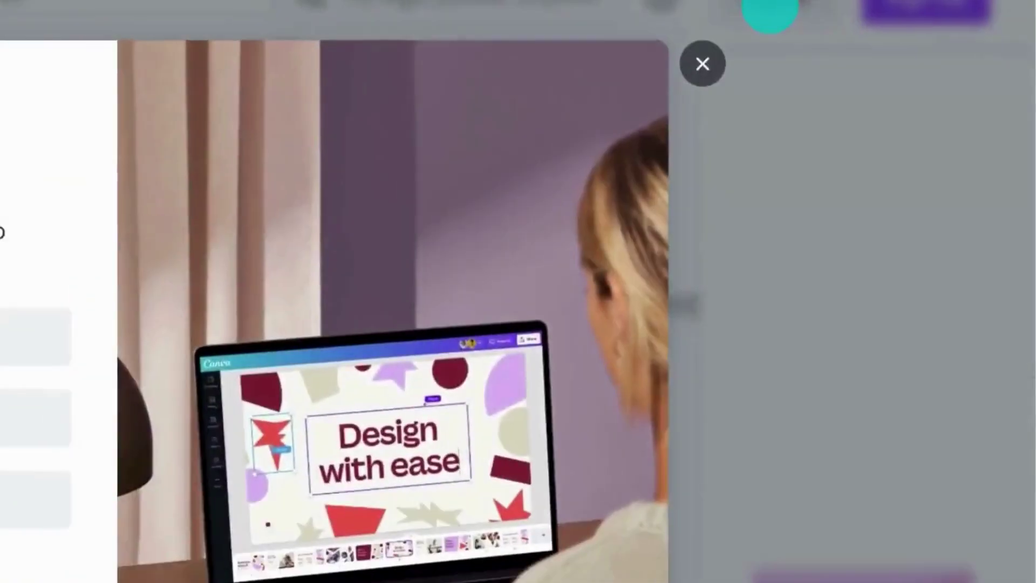
{"action": "left_click", "coordinate": [383, 313]}
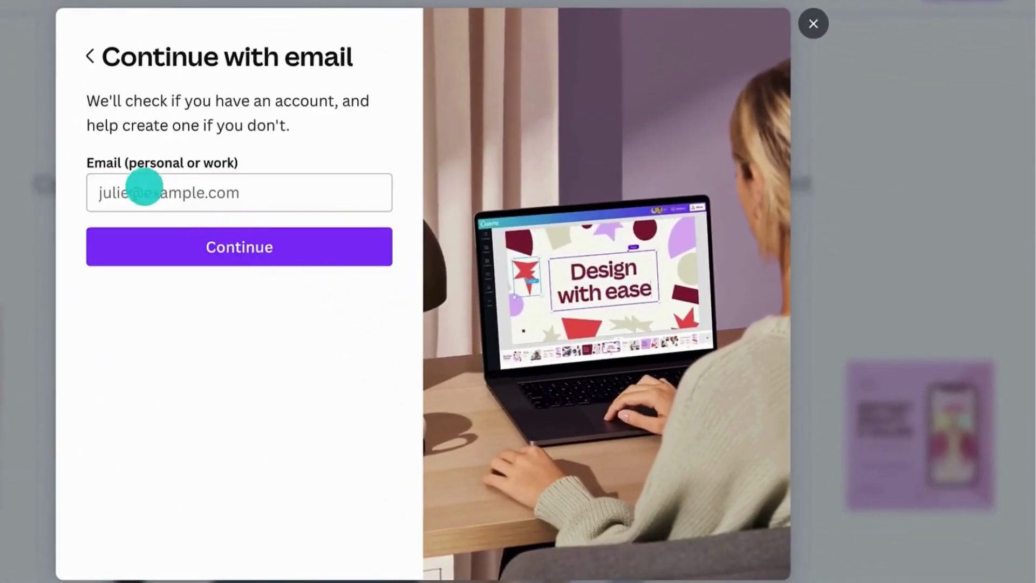
{"action": "left_click", "coordinate": [139, 185]}
{"action": "left_click", "coordinate": [150, 232]}
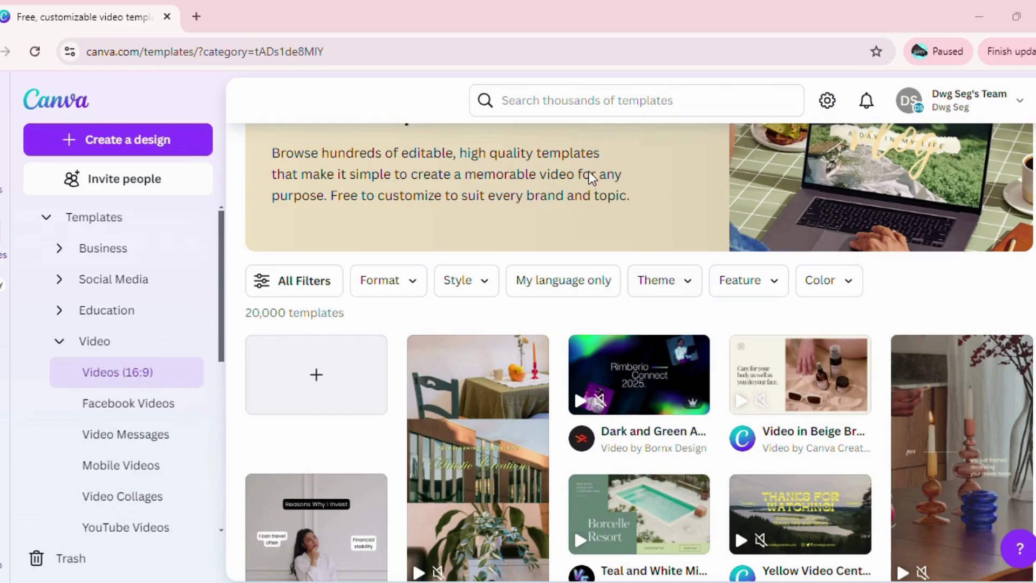
{"action": "left_click", "coordinate": [574, 107]}
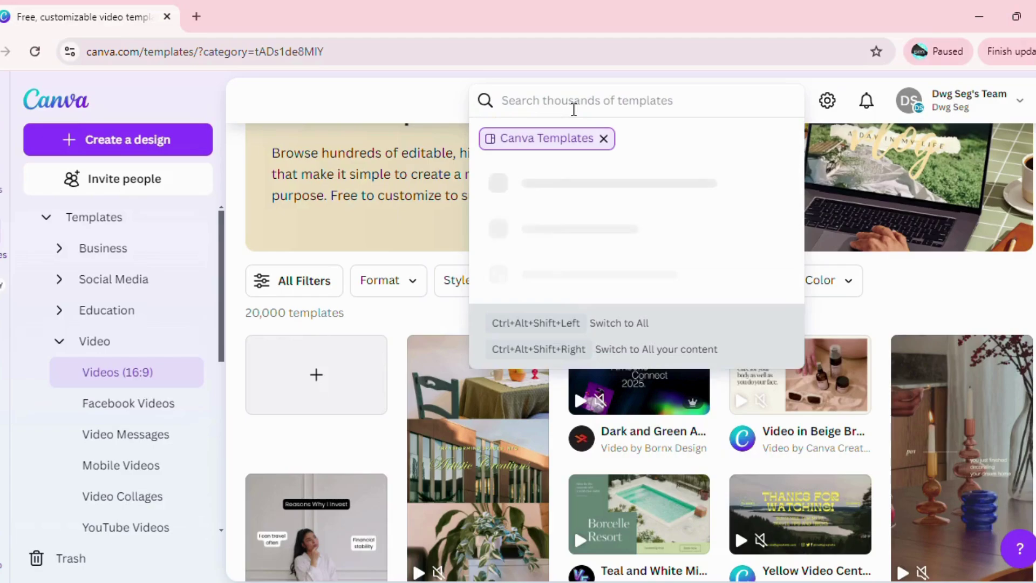
{"action": "type", "text": "vide"}
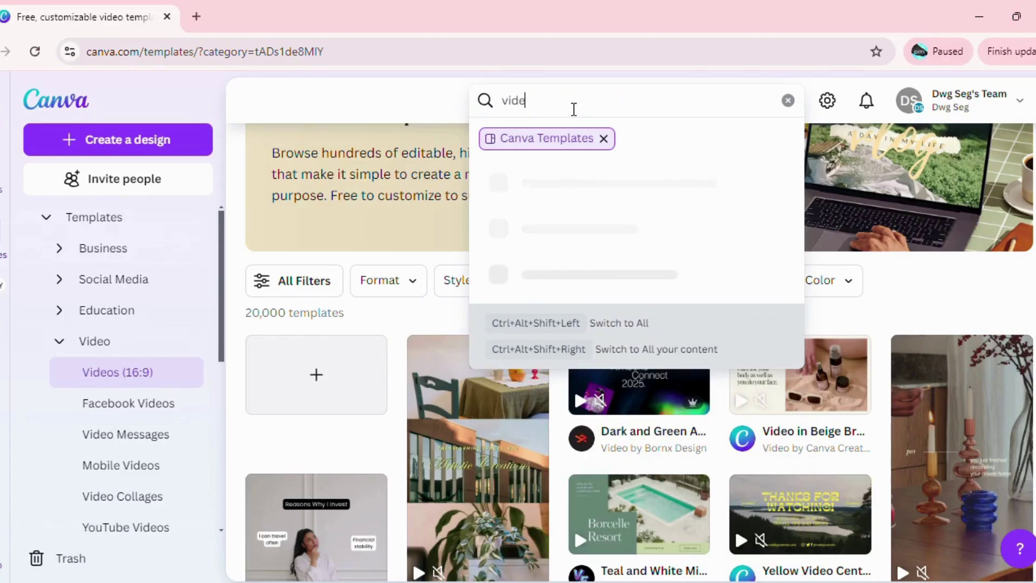
{"action": "type", "text": "o"}
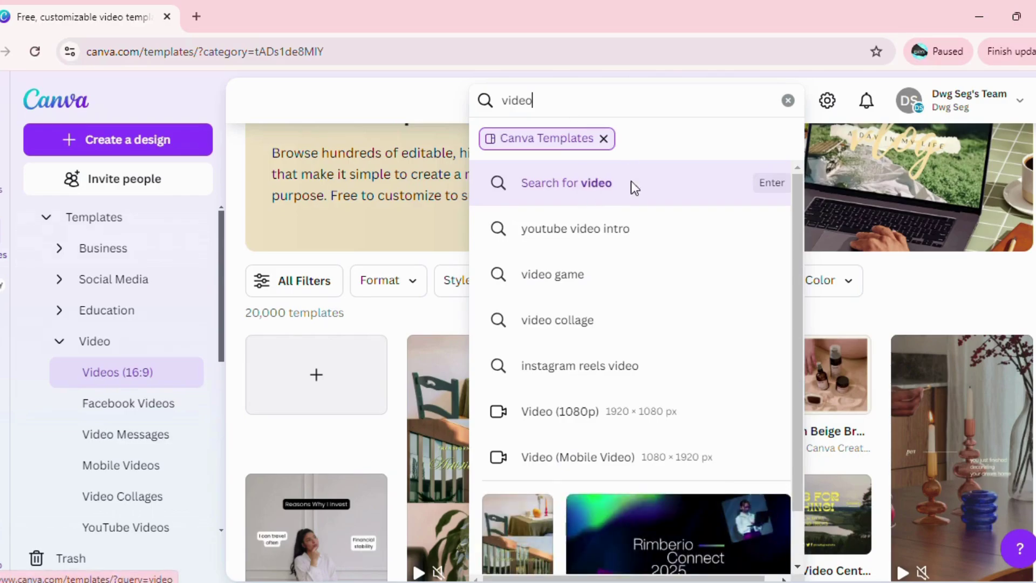
{"action": "left_click", "coordinate": [609, 428]}
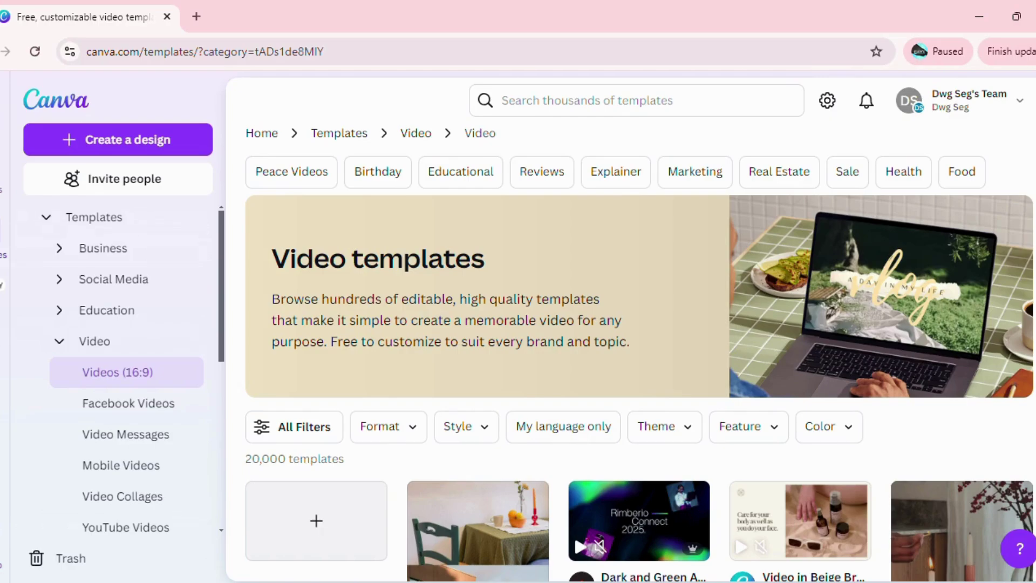
{"action": "scroll", "coordinate": [639, 350], "scroll_direction": "down", "scroll_amount": 5}
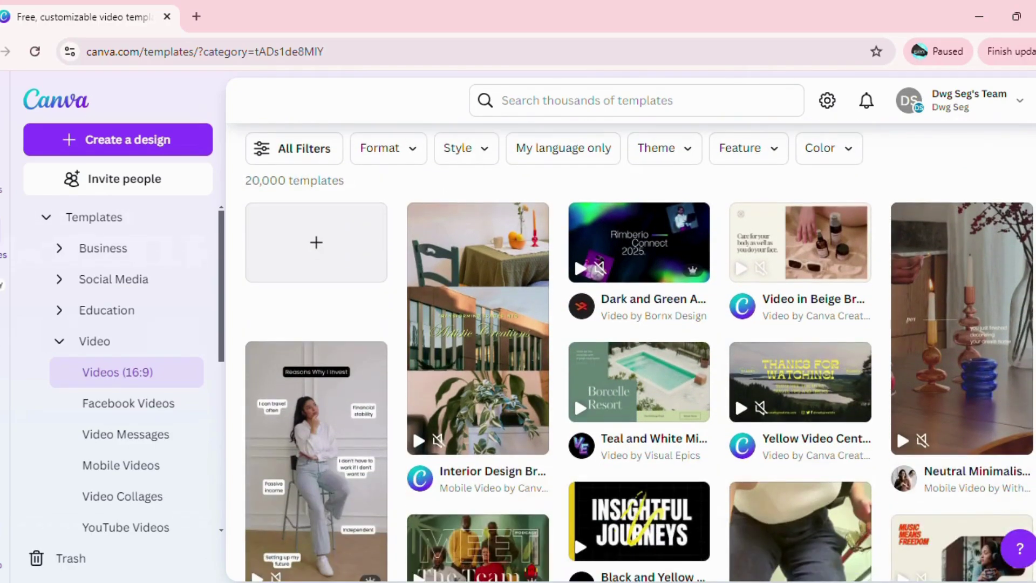
{"action": "scroll", "coordinate": [639, 351], "scroll_direction": "down", "scroll_amount": 5}
{"action": "scroll", "coordinate": [639, 353], "scroll_direction": "up", "scroll_amount": 7}
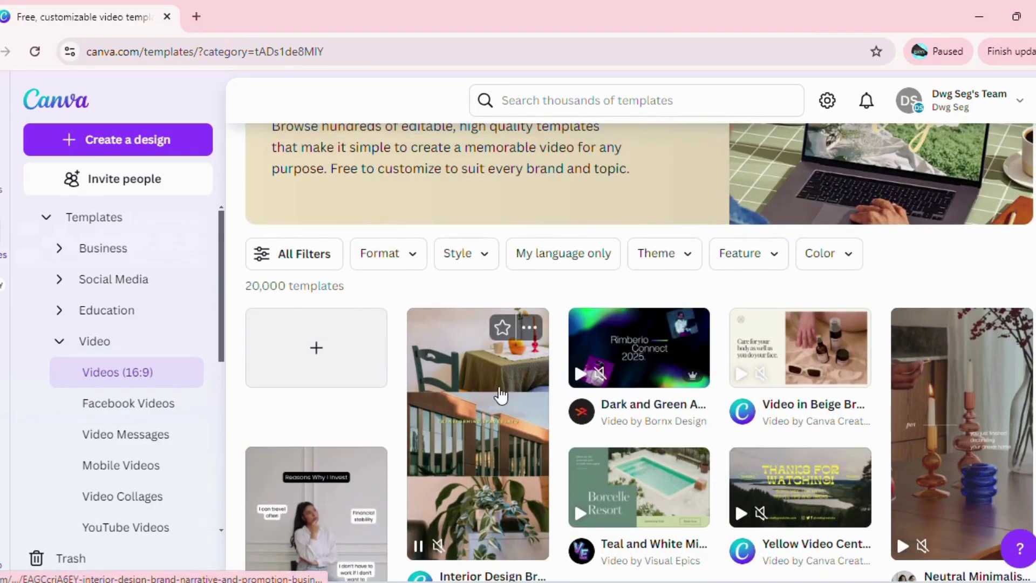
{"action": "mouse_move", "coordinate": [948, 506]}
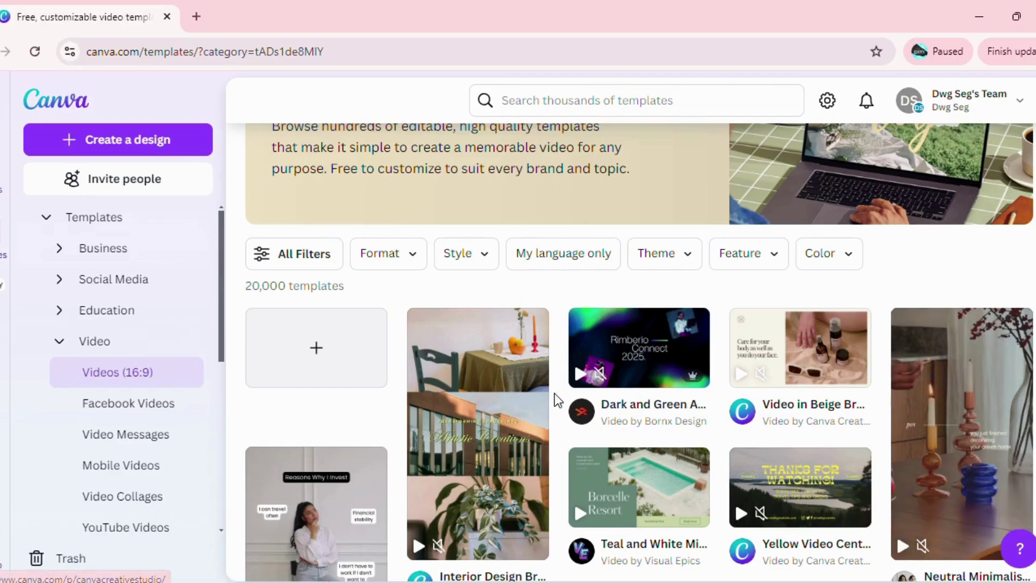
Create a new blank video design and look through the Design and Elements panels.
{"action": "left_click", "coordinate": [308, 366]}
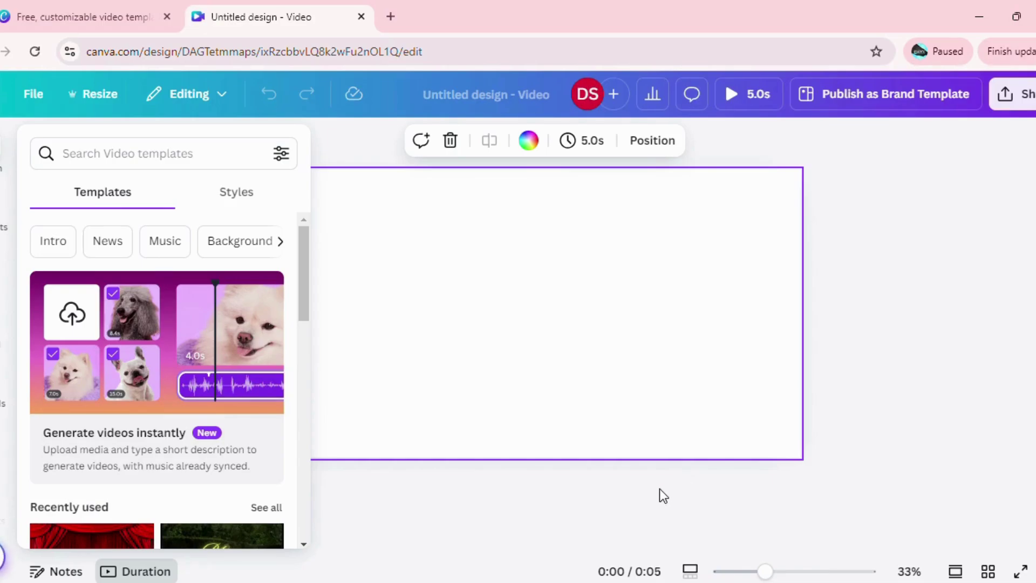
{"action": "left_click", "coordinate": [3, 160]}
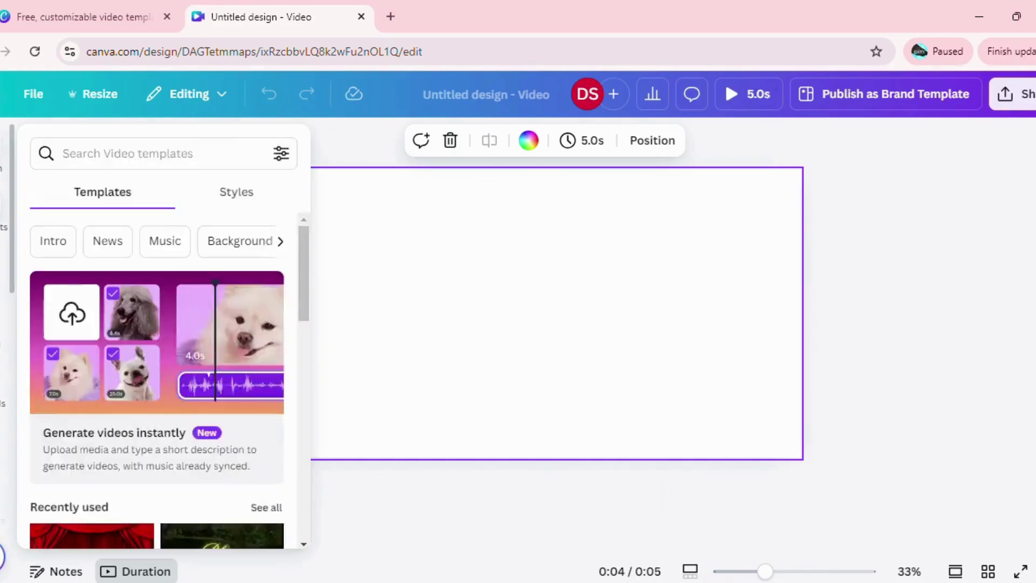
{"action": "left_click", "coordinate": [2, 219]}
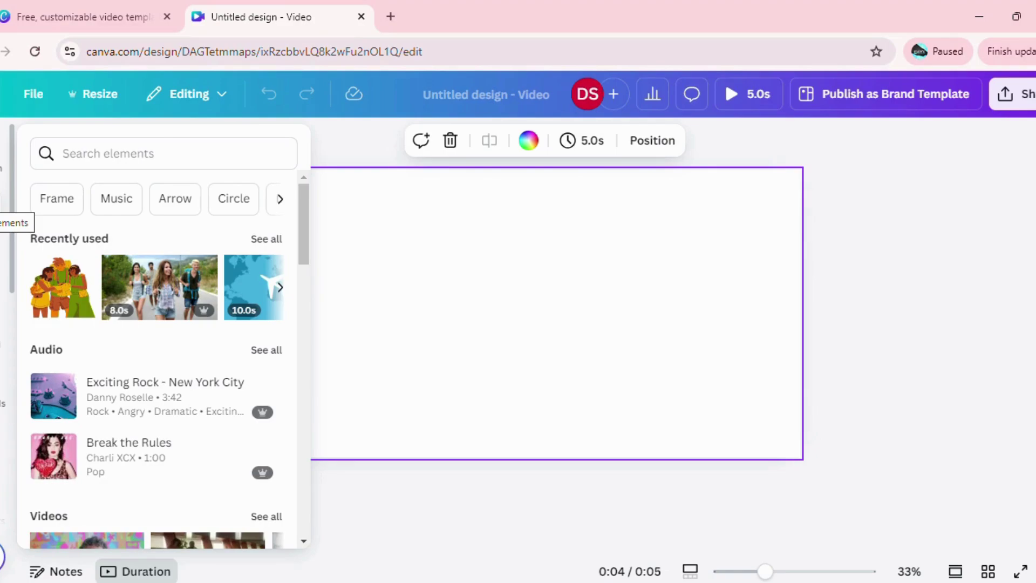
Browse uploaded videos, then return to Elements and focus the search box.
{"action": "left_click", "coordinate": [3, 408]}
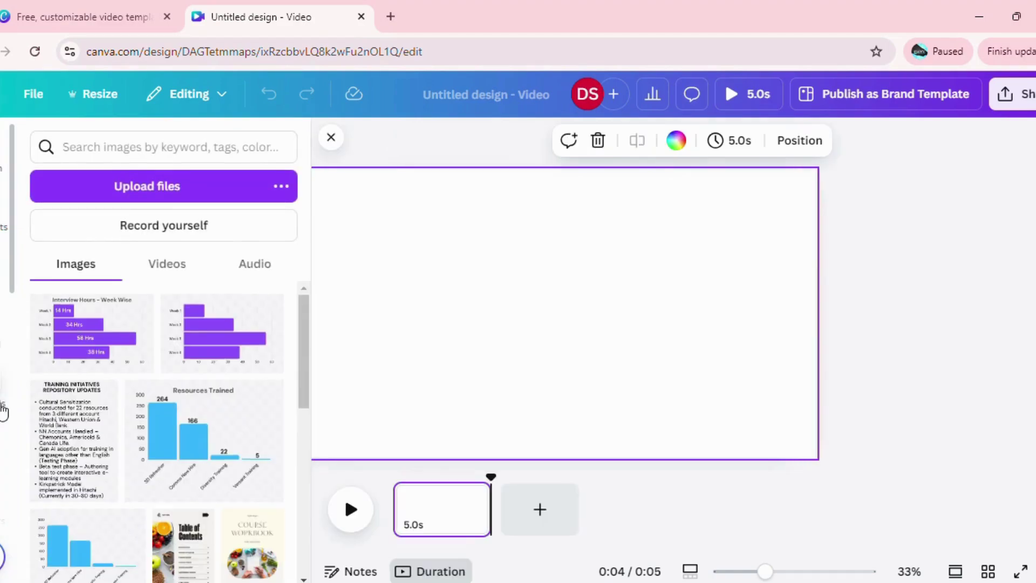
{"action": "left_click", "coordinate": [180, 277]}
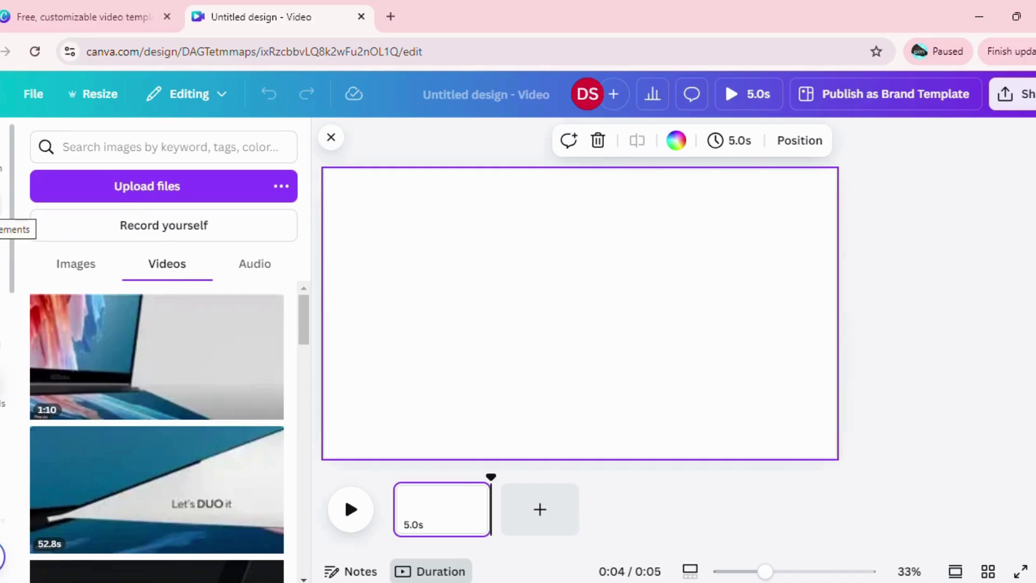
{"action": "left_click", "coordinate": [2, 230]}
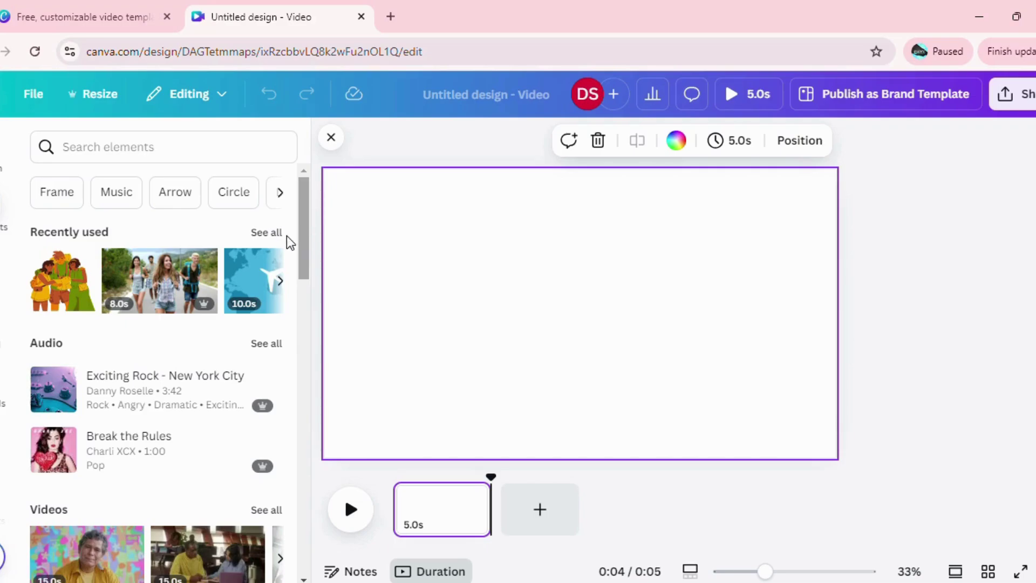
{"action": "left_click", "coordinate": [144, 148]}
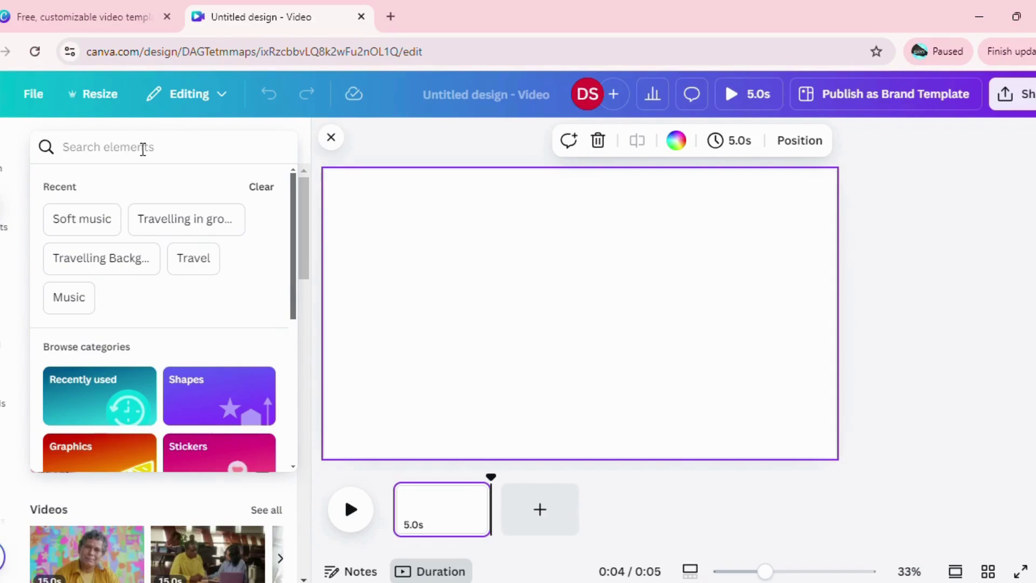
Search the elements library for 'travelling'.
{"action": "type", "text": "trva"}
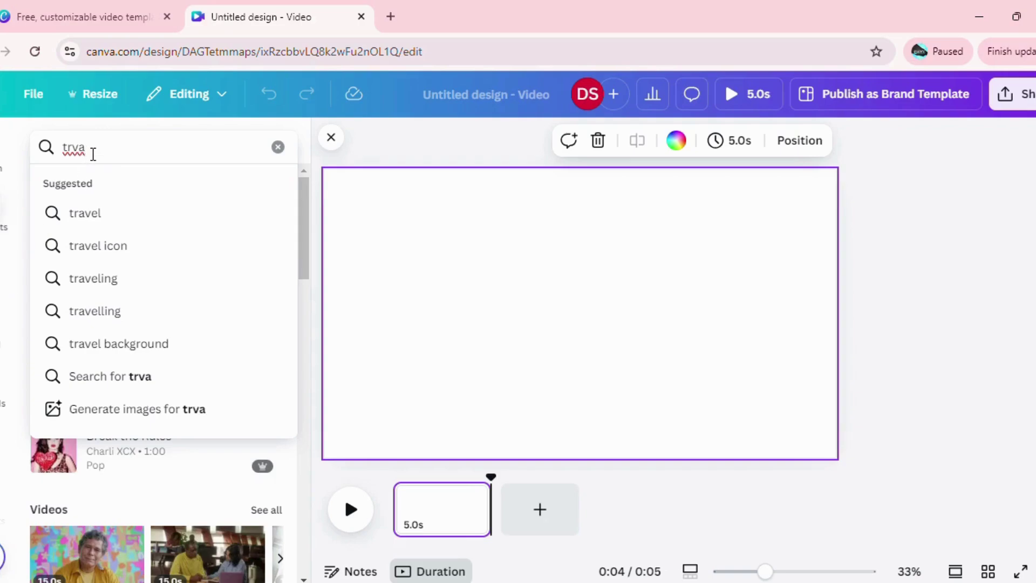
{"action": "key", "text": "BackSpace"}
{"action": "key", "text": "BackSpace"}
{"action": "type", "text": "a"}
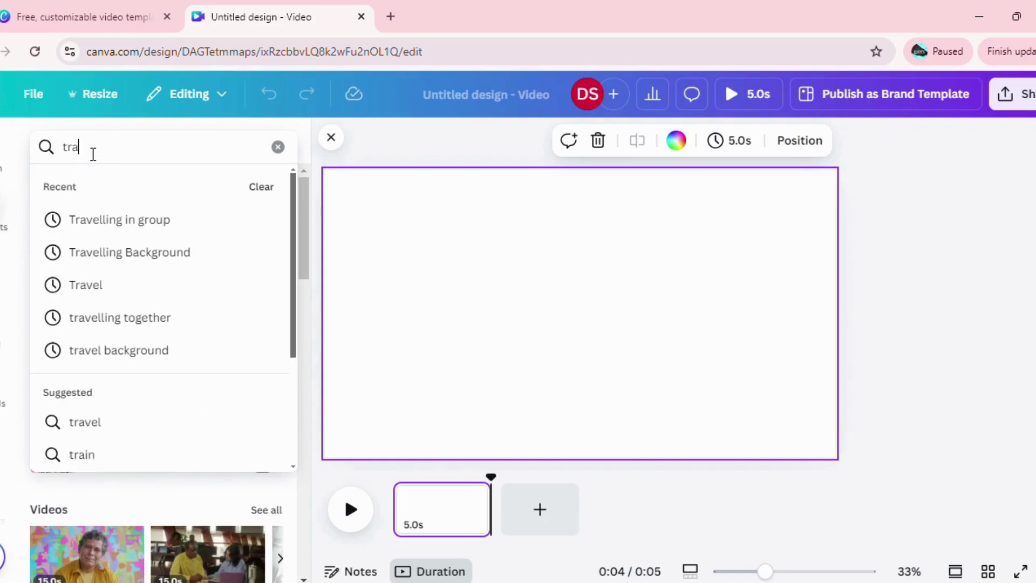
{"action": "type", "text": "velling"}
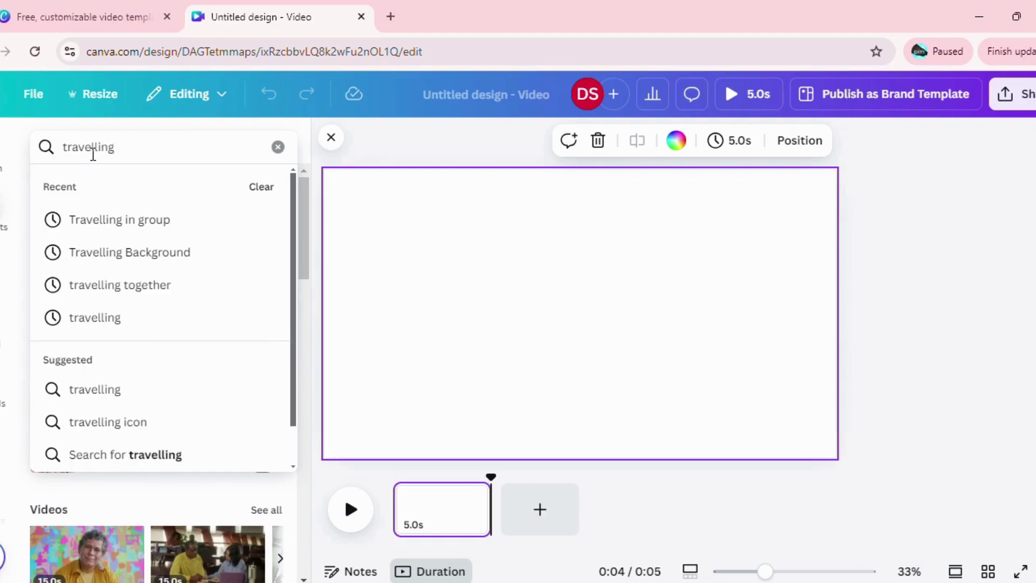
{"action": "key", "text": "Return"}
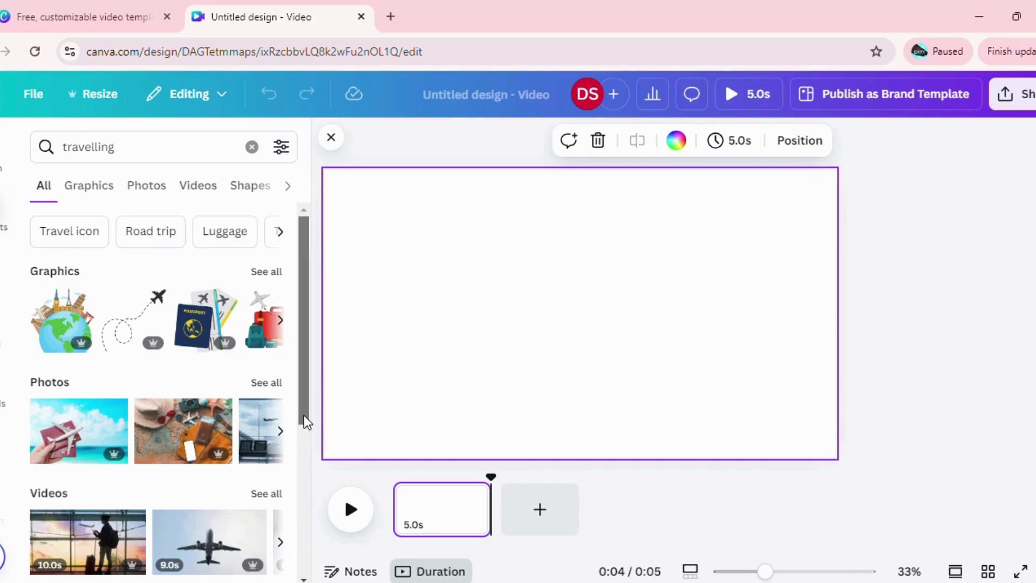
Show all travelling graphics and place the cartoon globe on the page.
{"action": "left_click_drag", "start_coordinate": [306, 421], "coordinate": [290, 358]}
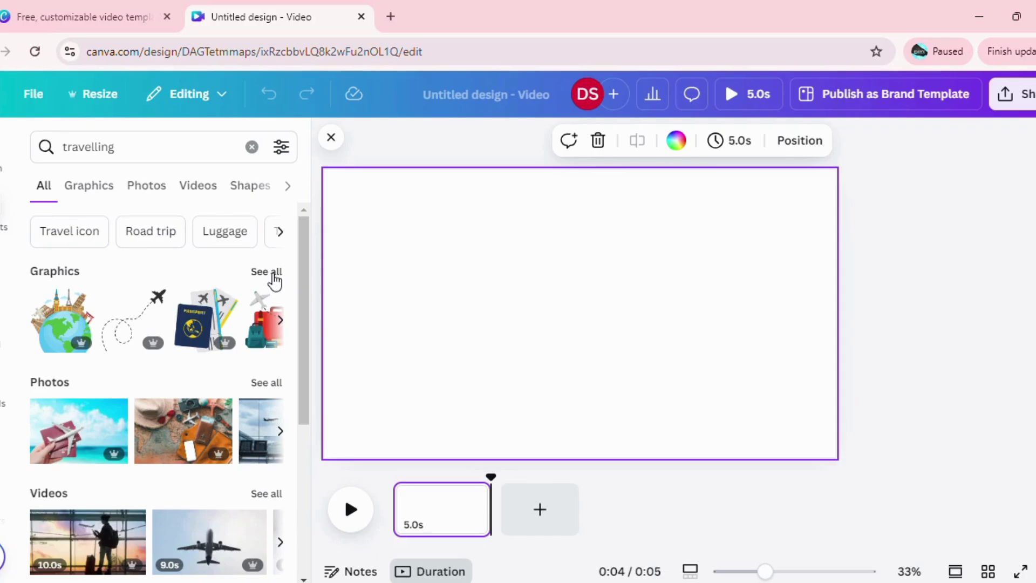
{"action": "left_click", "coordinate": [272, 273]}
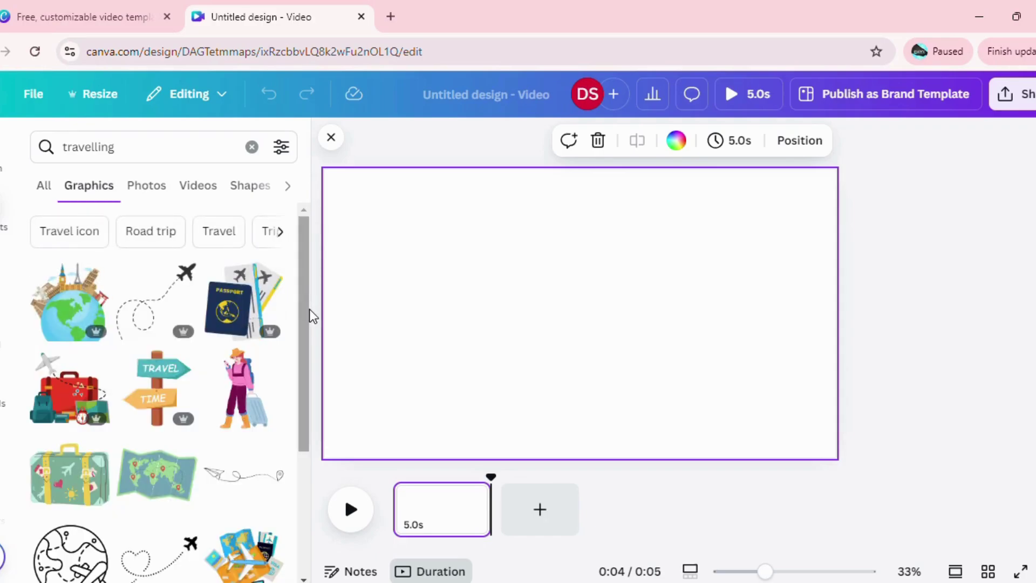
{"action": "left_click_drag", "start_coordinate": [307, 317], "coordinate": [307, 486]}
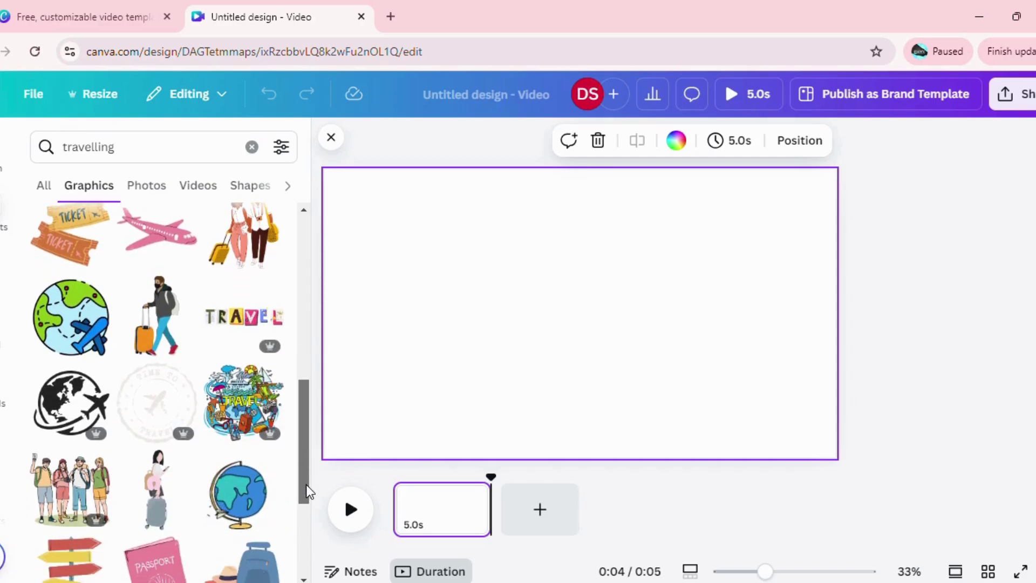
{"action": "left_click_drag", "start_coordinate": [237, 494], "coordinate": [385, 269]}
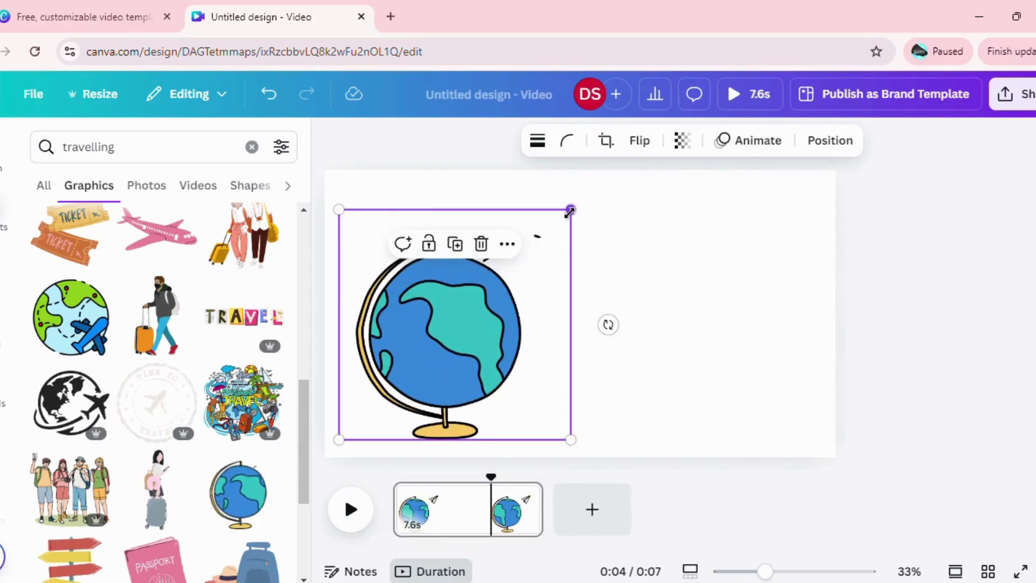
Shrink and raise the globe, then add the passport-with-tickets graphic on the right.
{"action": "left_click_drag", "start_coordinate": [570, 211], "coordinate": [479, 300]}
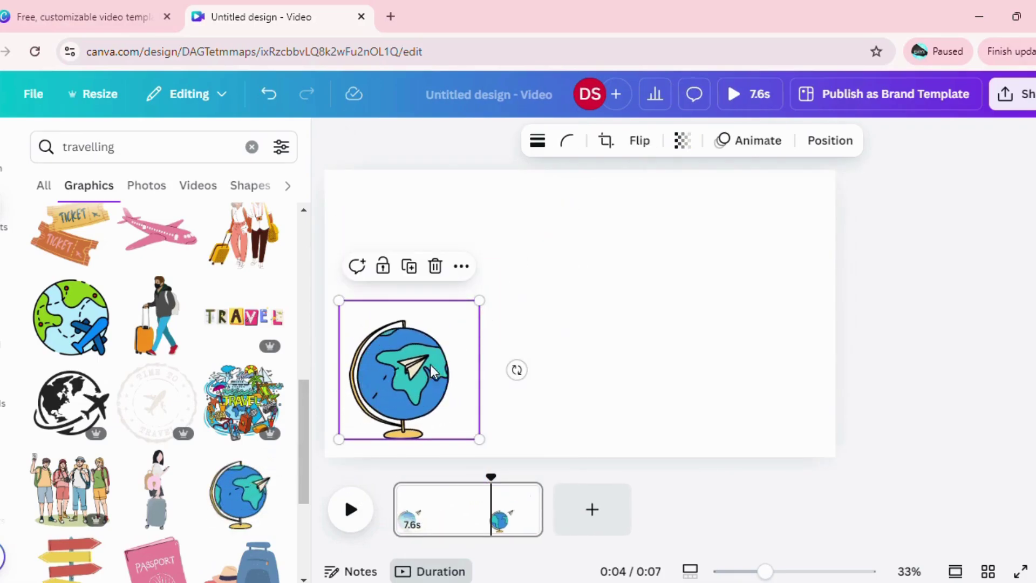
{"action": "left_click_drag", "start_coordinate": [433, 371], "coordinate": [453, 297]}
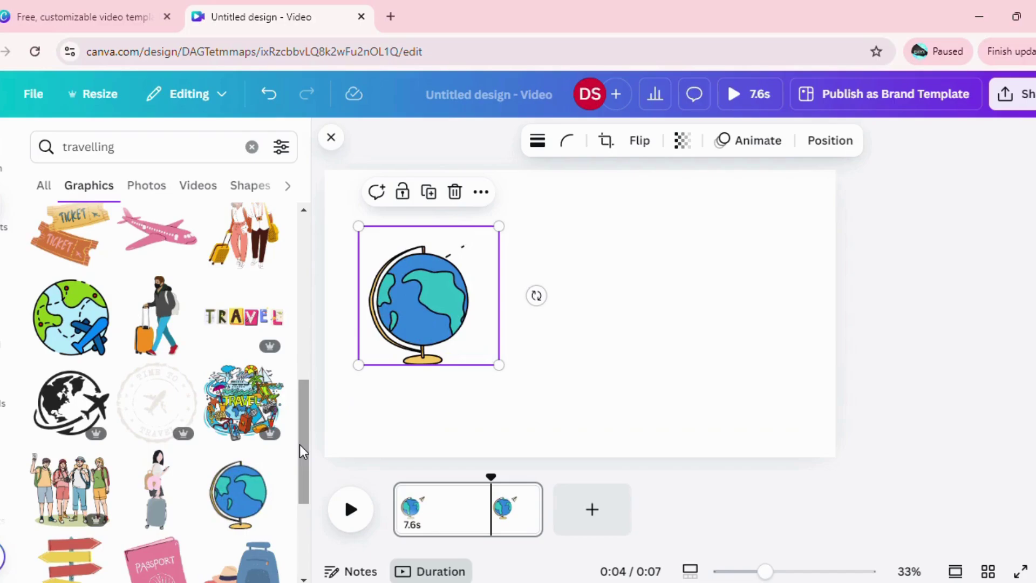
{"action": "left_click_drag", "start_coordinate": [302, 452], "coordinate": [300, 277]}
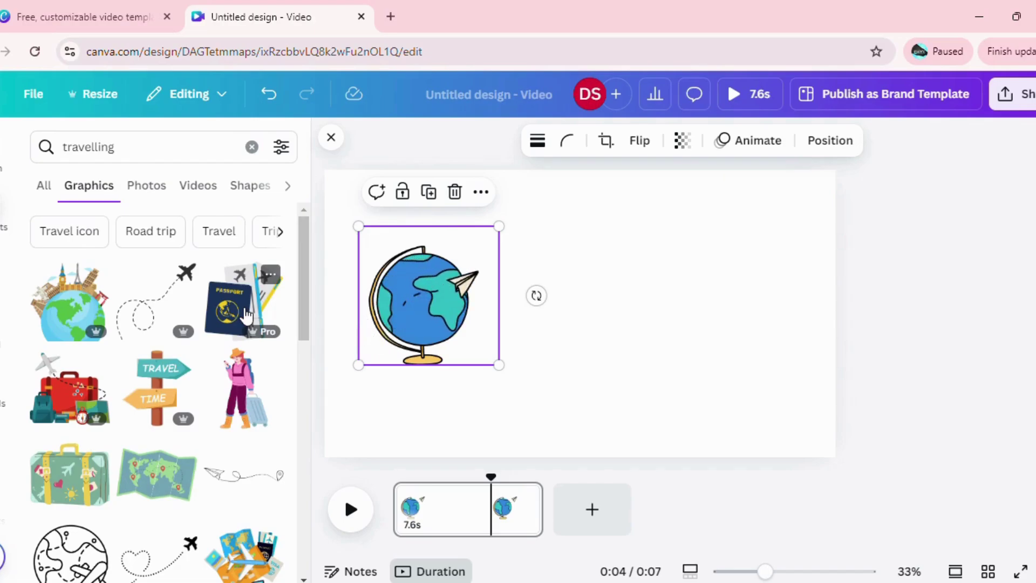
{"action": "left_click_drag", "start_coordinate": [245, 315], "coordinate": [682, 299]}
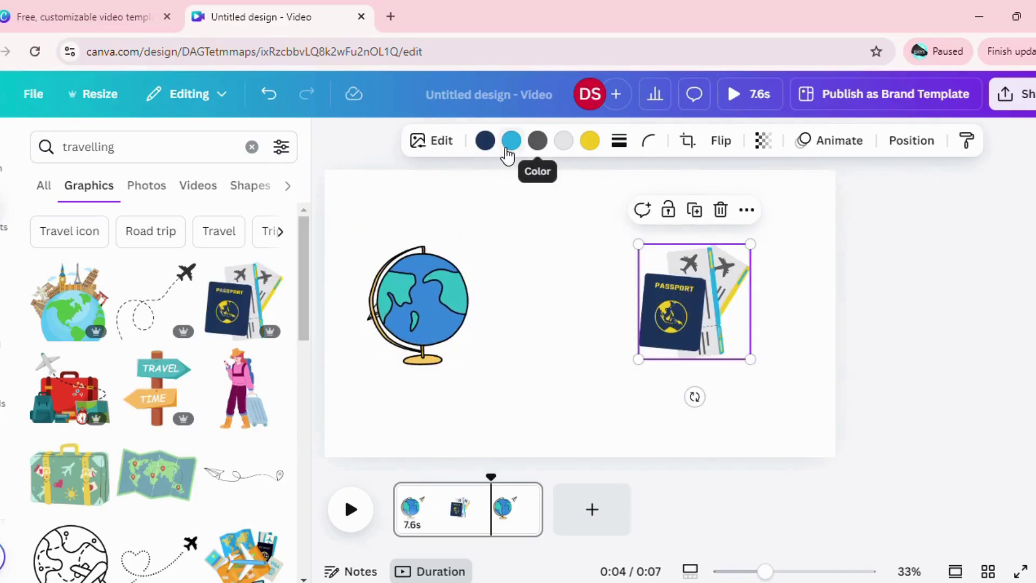
{"action": "left_click", "coordinate": [513, 207]}
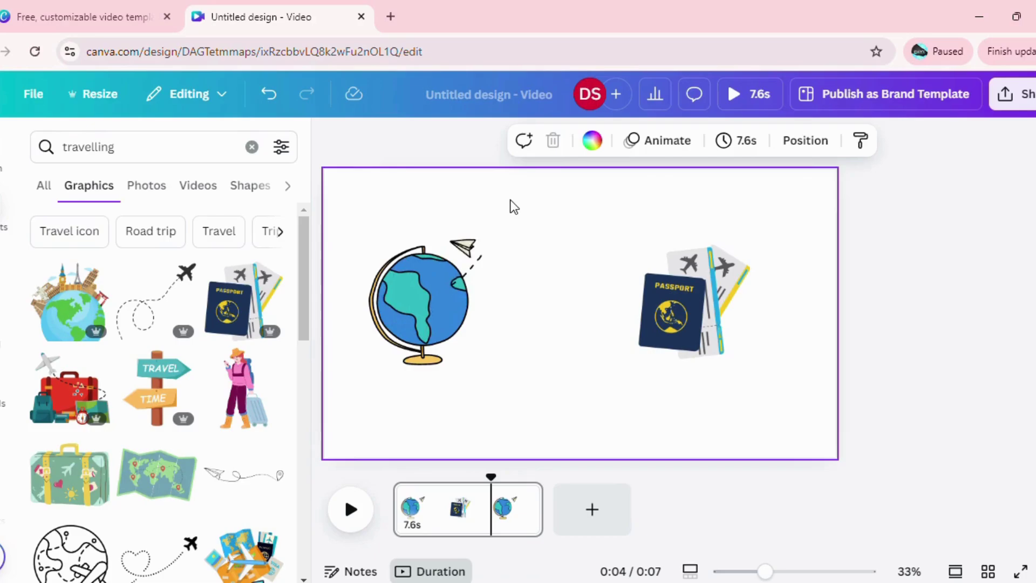
{"action": "left_click", "coordinate": [599, 147]}
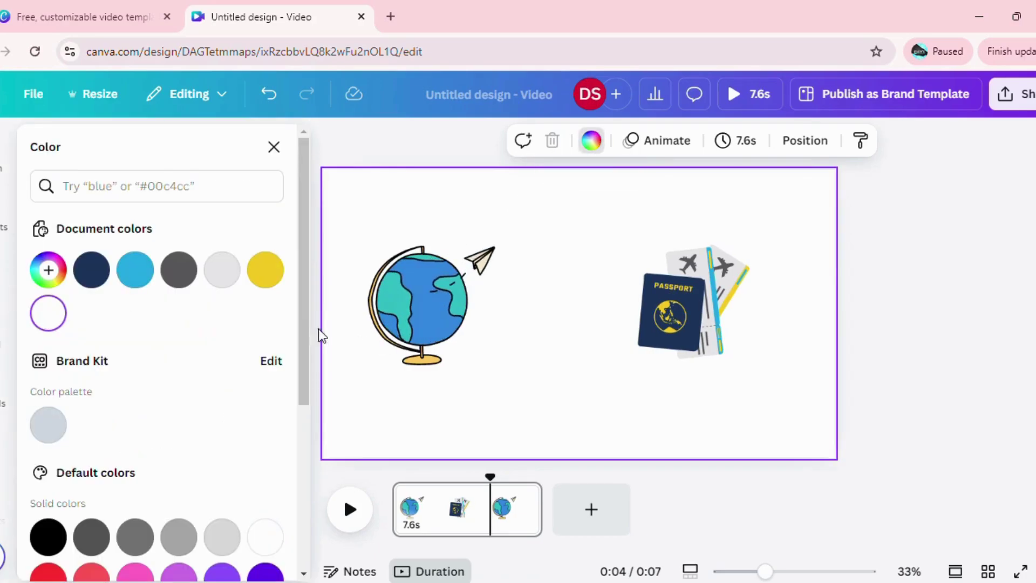
{"action": "left_click_drag", "start_coordinate": [302, 357], "coordinate": [304, 402]}
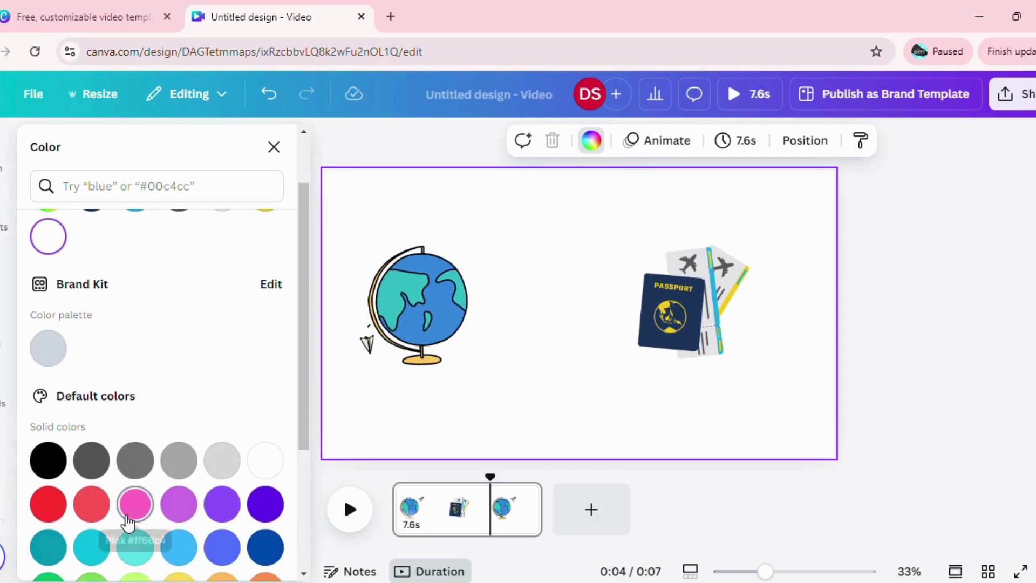
{"action": "left_click", "coordinate": [128, 518]}
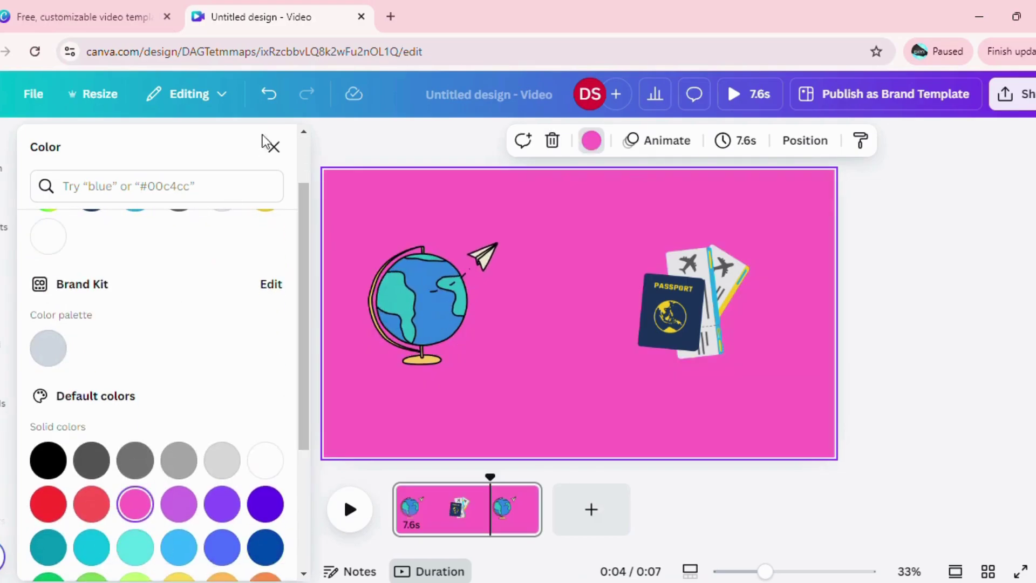
{"action": "key", "text": "ctrl+z"}
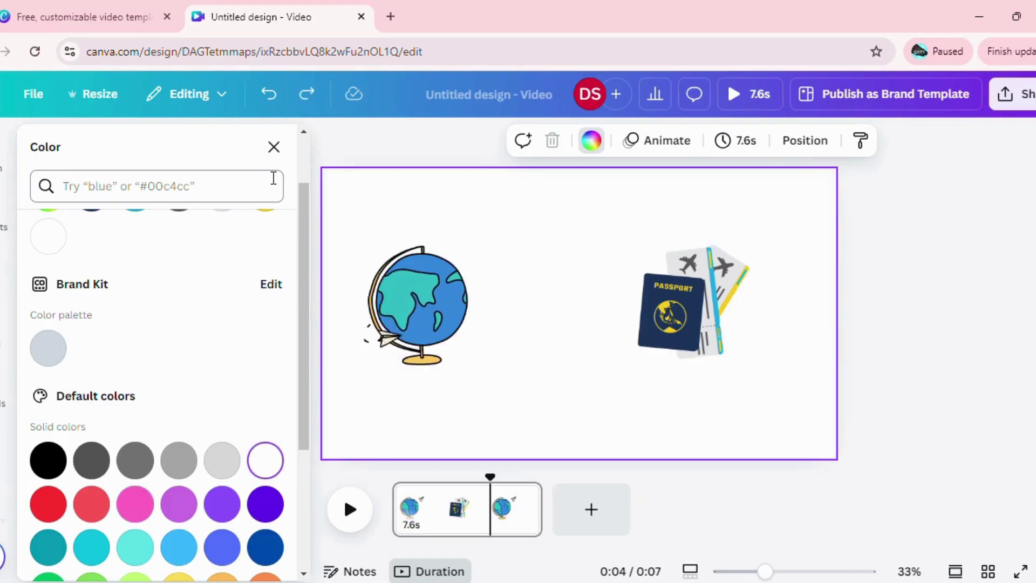
Search elements for 'Travelling Background' and browse its video results.
{"action": "left_click", "coordinate": [273, 149]}
{"action": "left_click", "coordinate": [159, 155]}
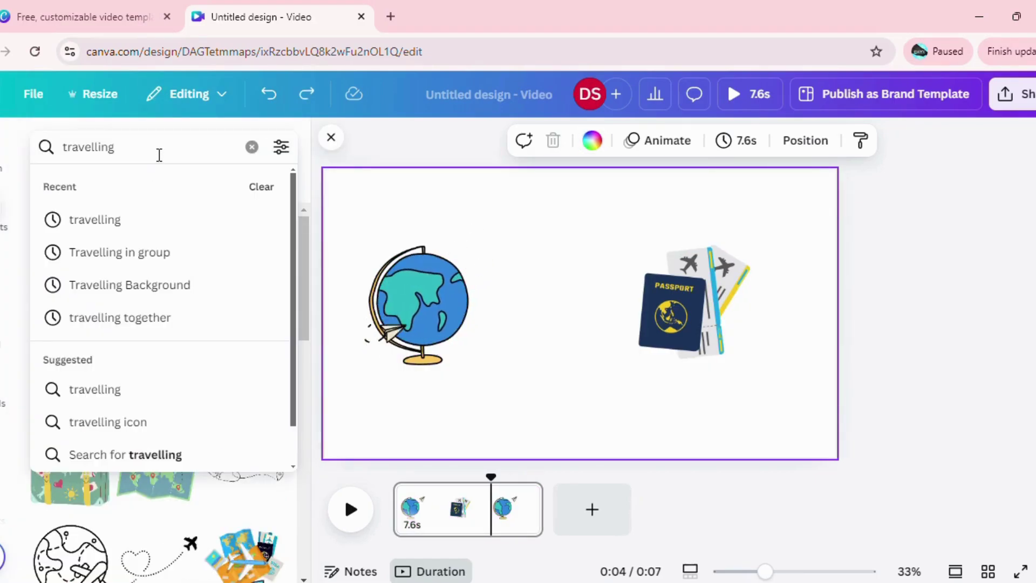
{"action": "type", "text": "ba"}
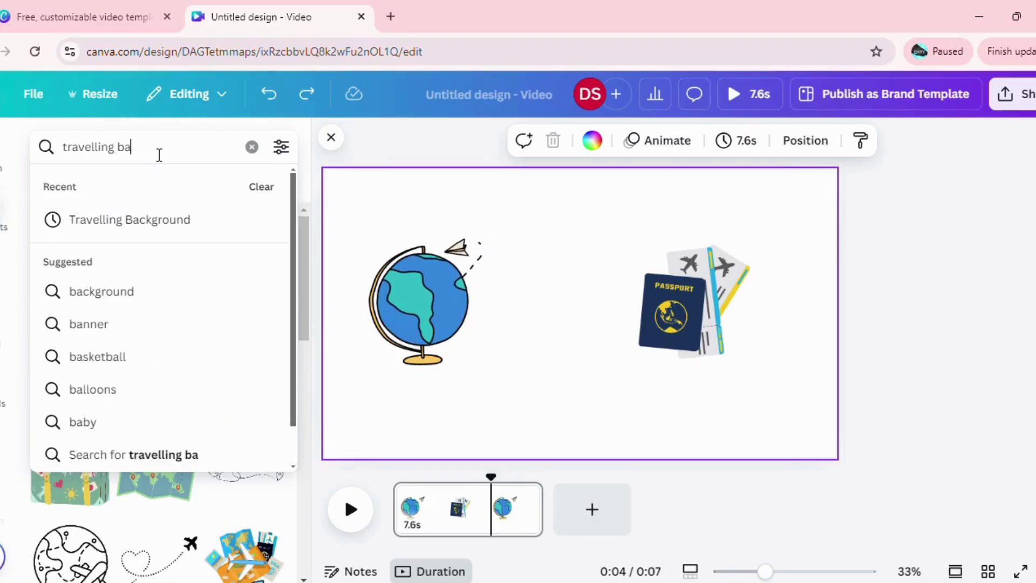
{"action": "type", "text": "kg"}
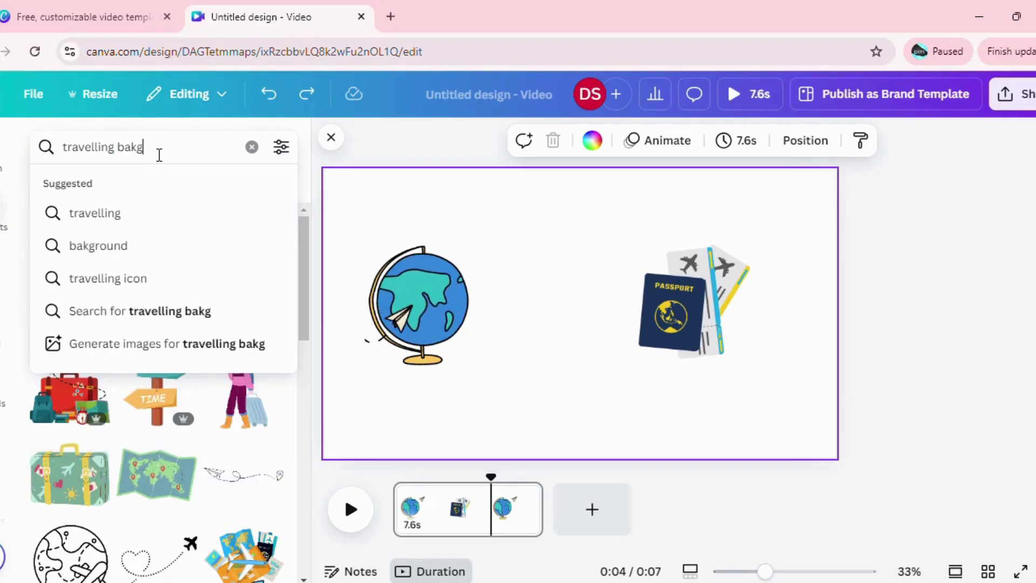
{"action": "type", "text": "round"}
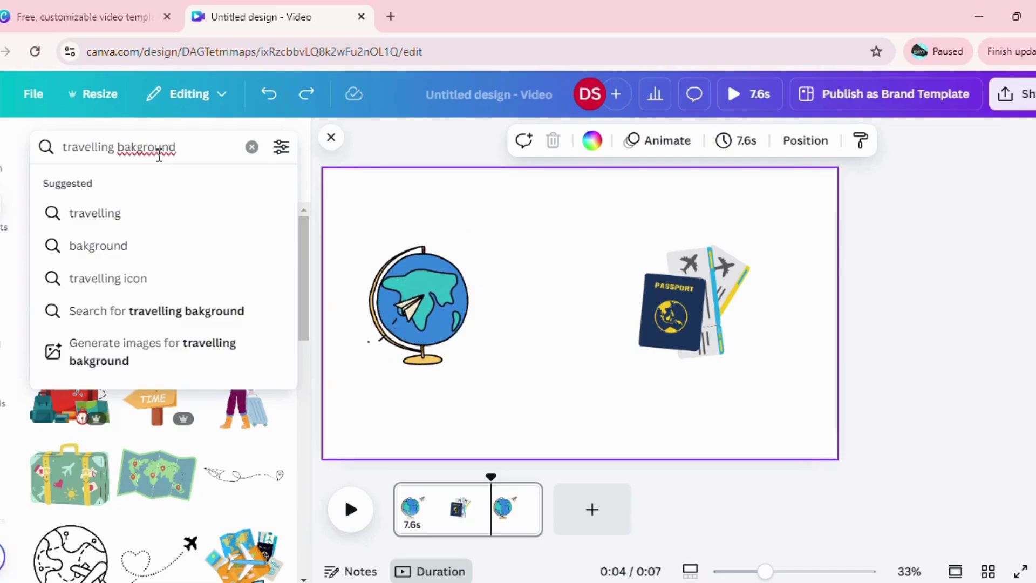
{"action": "left_click", "coordinate": [132, 146]}
{"action": "type", "text": "c"}
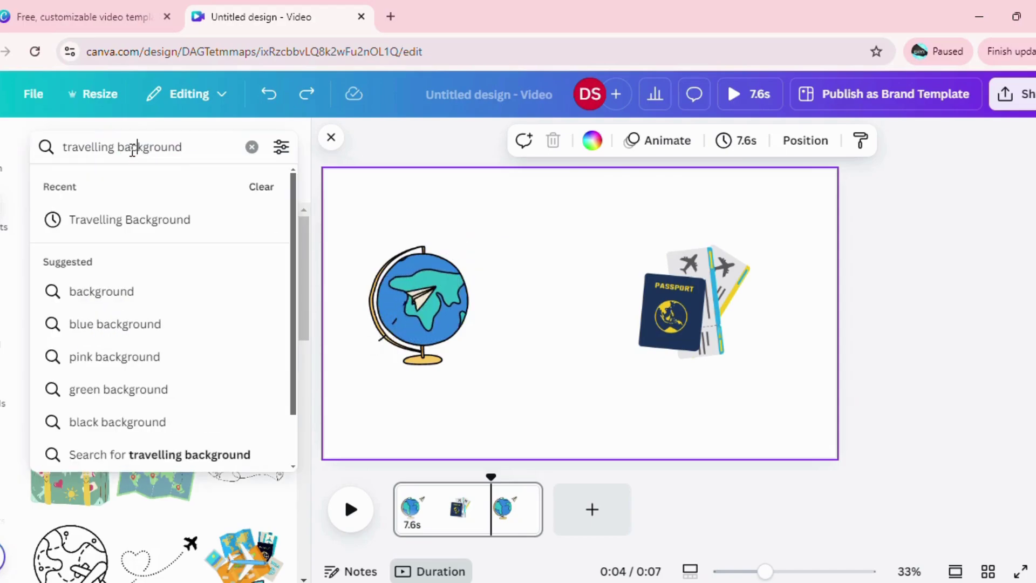
{"action": "left_click", "coordinate": [168, 237]}
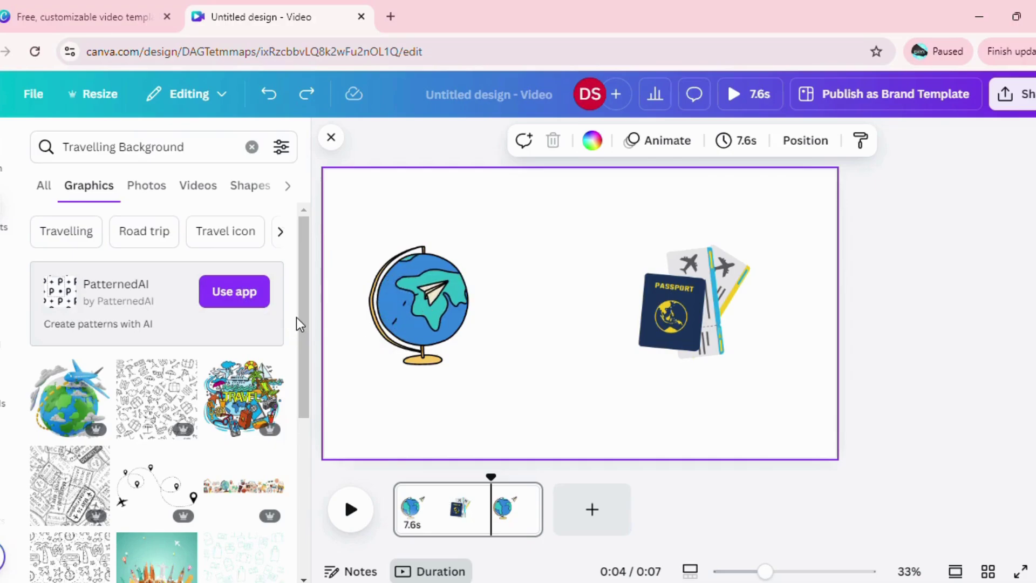
{"action": "left_click", "coordinate": [200, 186]}
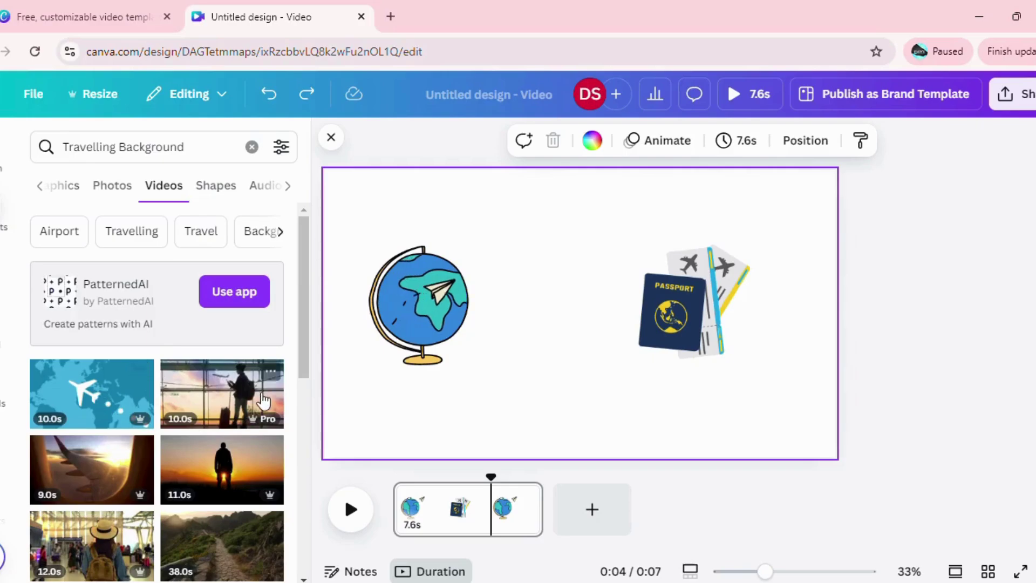
{"action": "left_click_drag", "start_coordinate": [303, 361], "coordinate": [296, 525]}
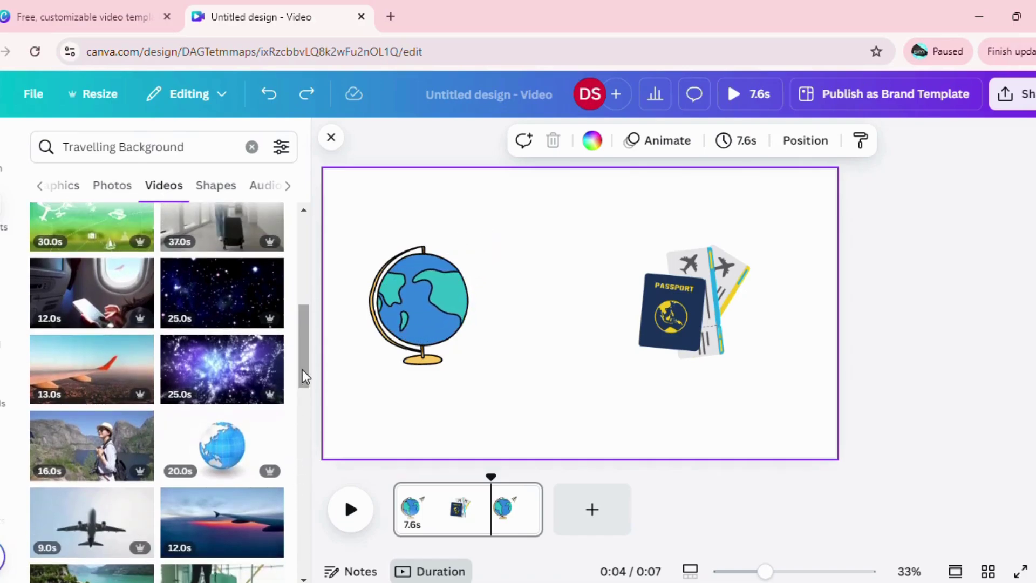
{"action": "left_click_drag", "start_coordinate": [302, 368], "coordinate": [290, 254]}
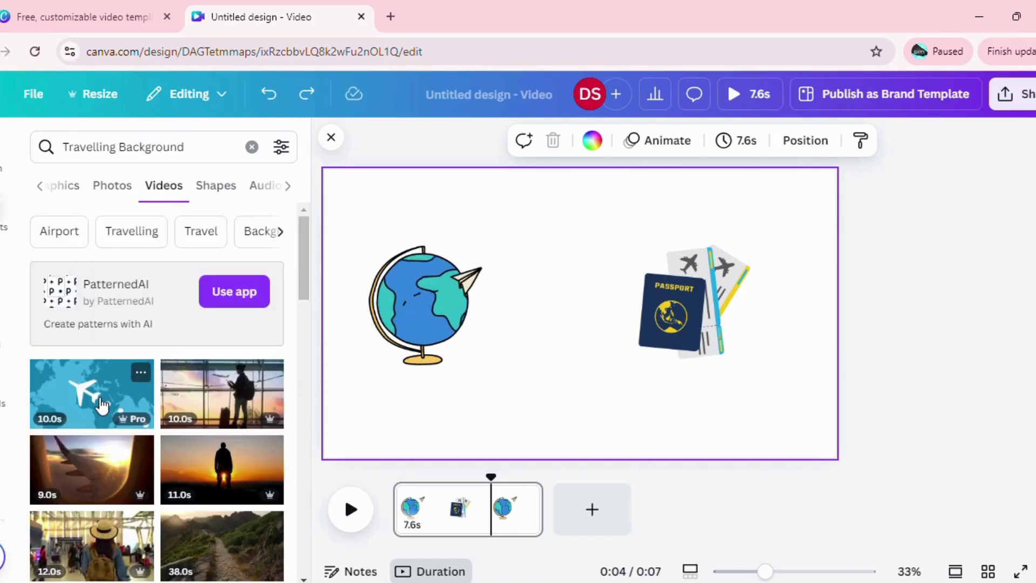
Place the airplane-over-map video on the page and stretch it to fill the page.
{"action": "left_click_drag", "start_coordinate": [92, 393], "coordinate": [394, 211]}
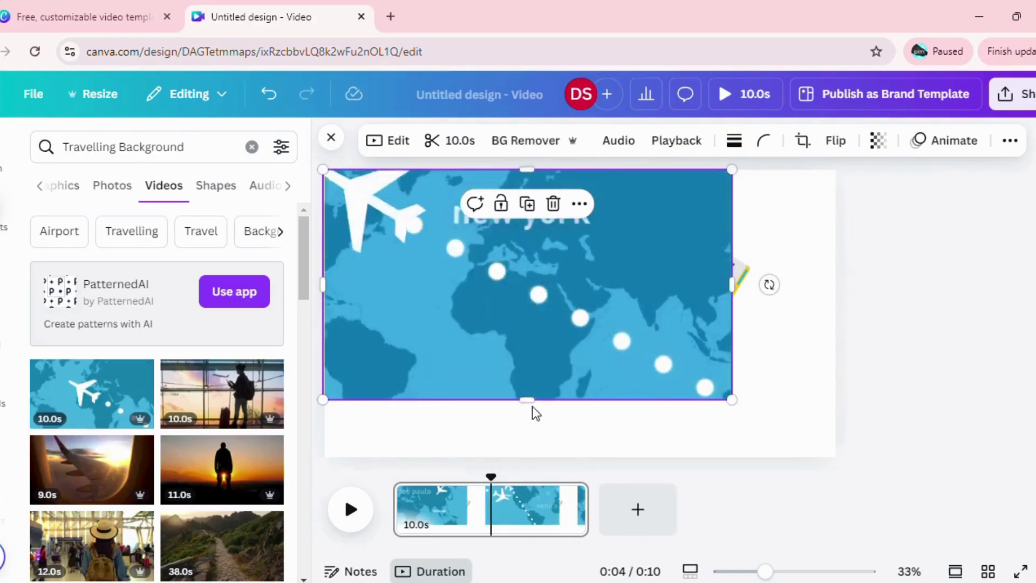
{"action": "left_click_drag", "start_coordinate": [529, 439], "coordinate": [534, 458]}
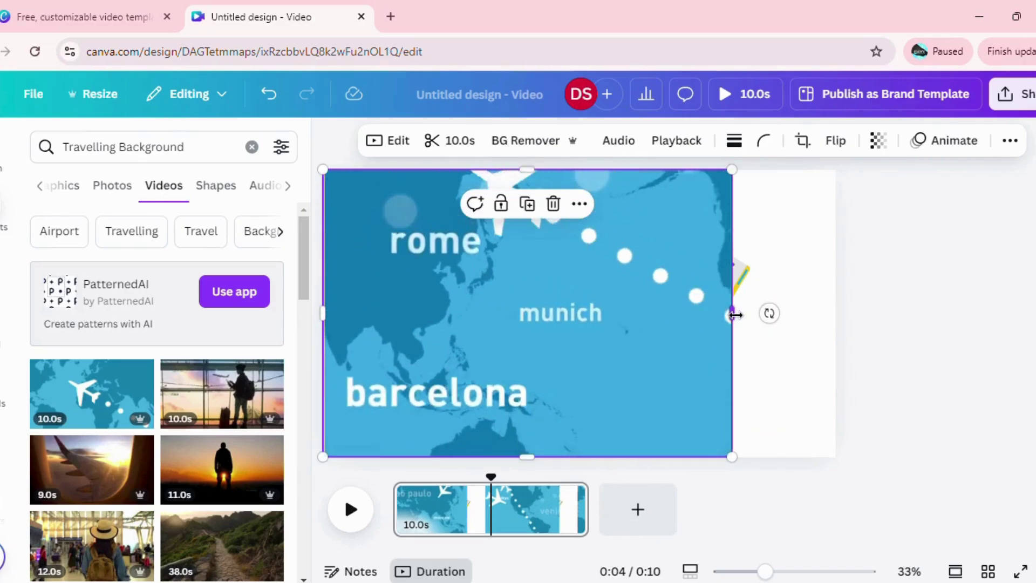
{"action": "left_click_drag", "start_coordinate": [732, 314], "coordinate": [836, 312]}
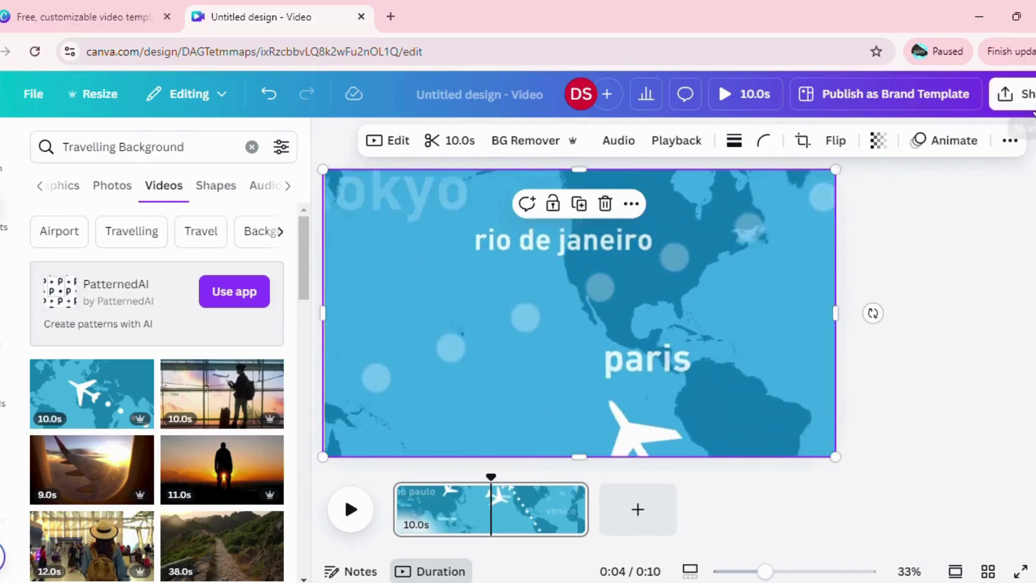
Send the map video to the back, behind the globe and passport.
{"action": "left_click", "coordinate": [1008, 142]}
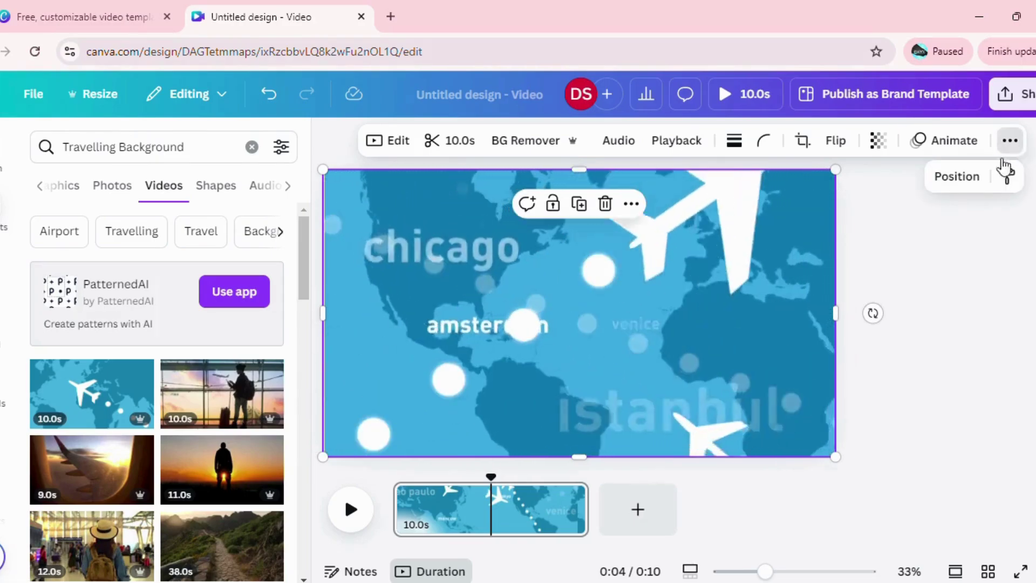
{"action": "left_click", "coordinate": [965, 183]}
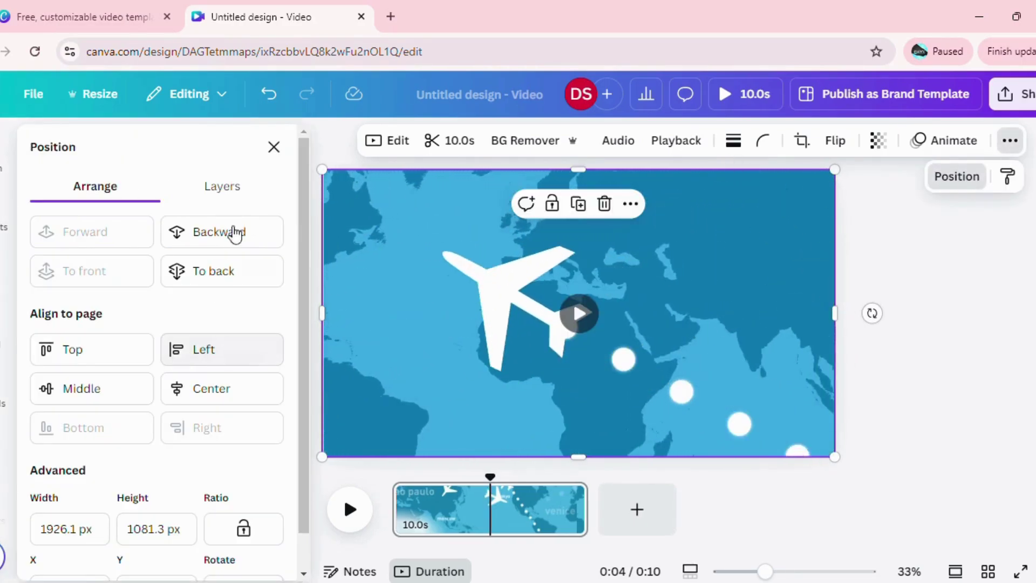
{"action": "left_click", "coordinate": [238, 272]}
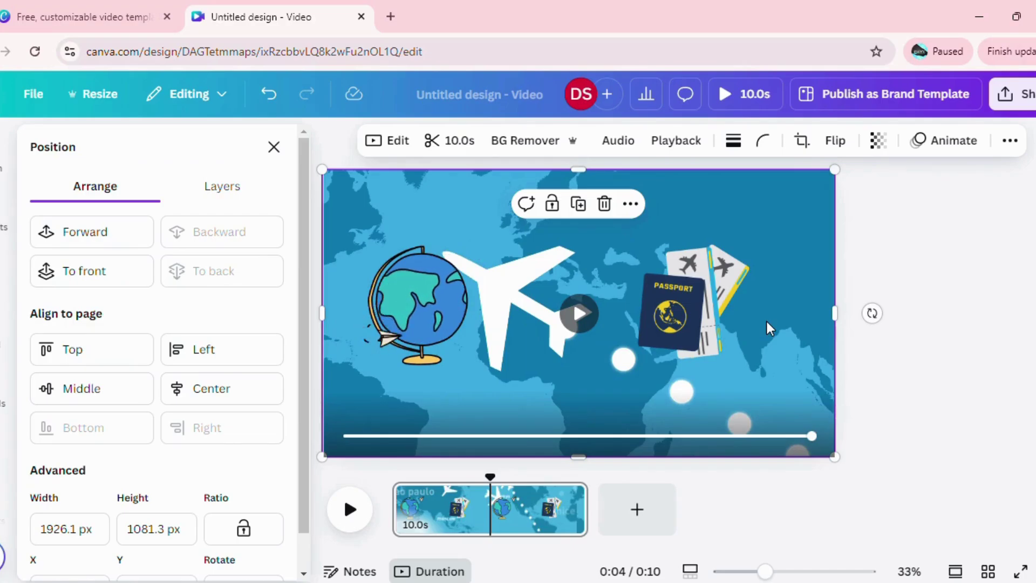
Add a 'Your paragraph text' text box from the Text panel.
{"action": "left_click", "coordinate": [5, 292]}
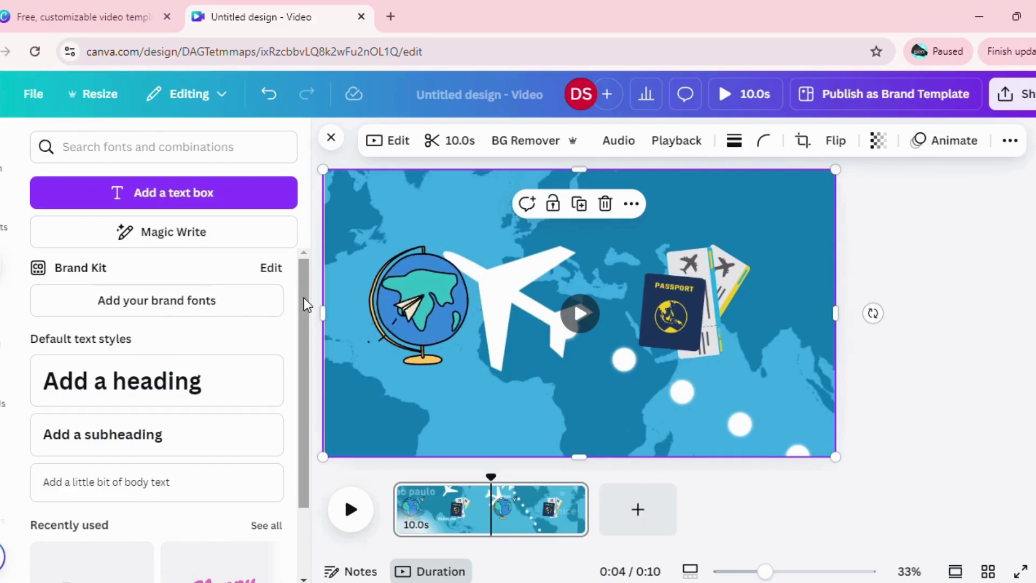
{"action": "left_click_drag", "start_coordinate": [303, 298], "coordinate": [295, 300]}
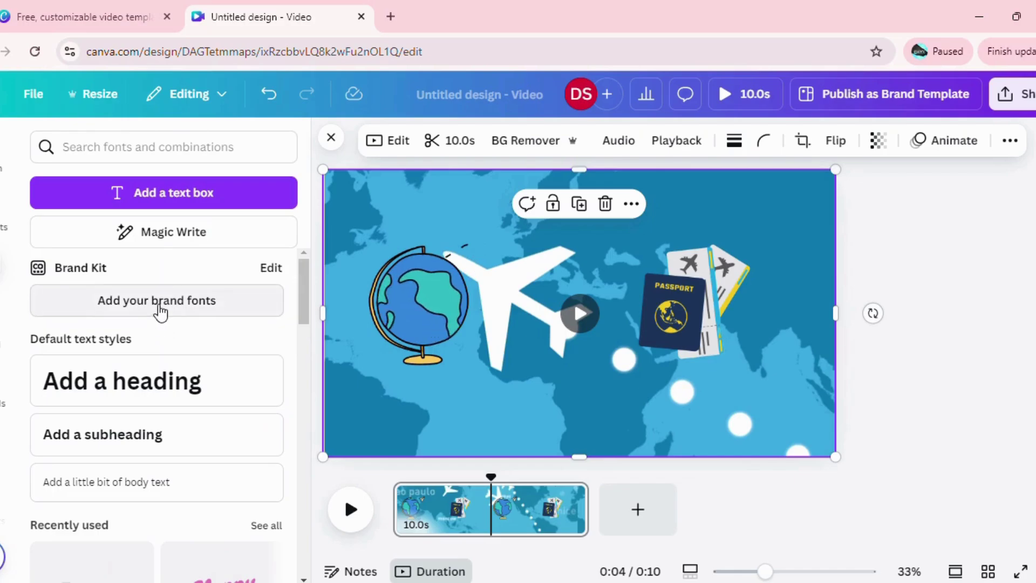
{"action": "left_click", "coordinate": [208, 202]}
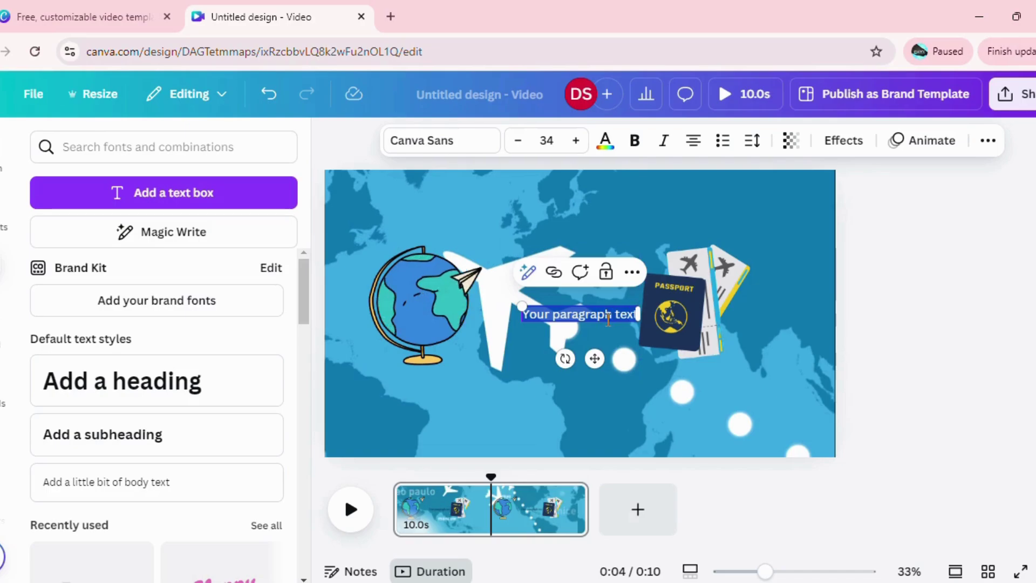
Move the text box up, change it to 'travel is fun', and enlarge it to 40.4.
{"action": "left_click", "coordinate": [592, 359]}
{"action": "left_click_drag", "start_coordinate": [596, 356], "coordinate": [576, 248]}
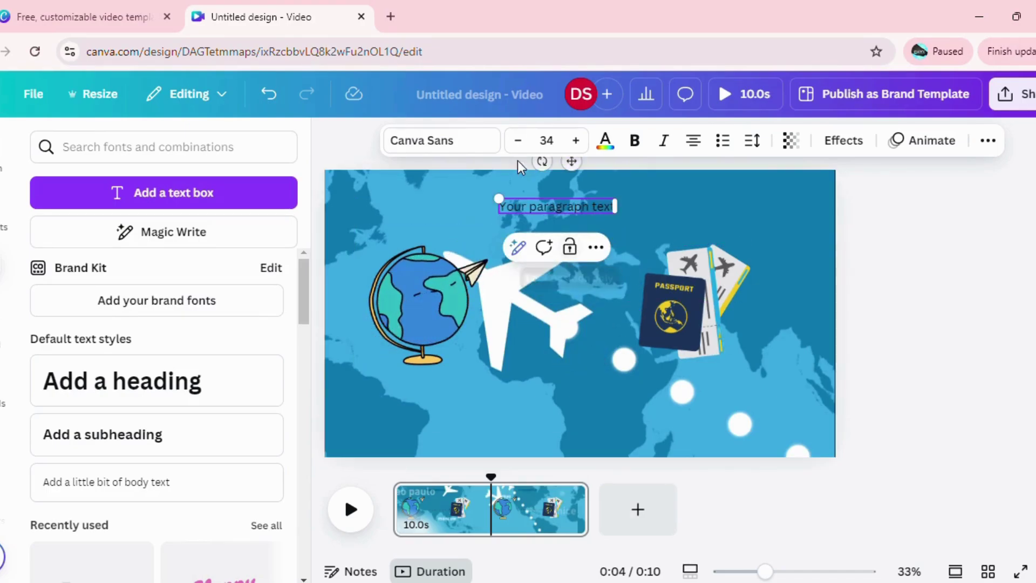
{"action": "left_click", "coordinate": [564, 210]}
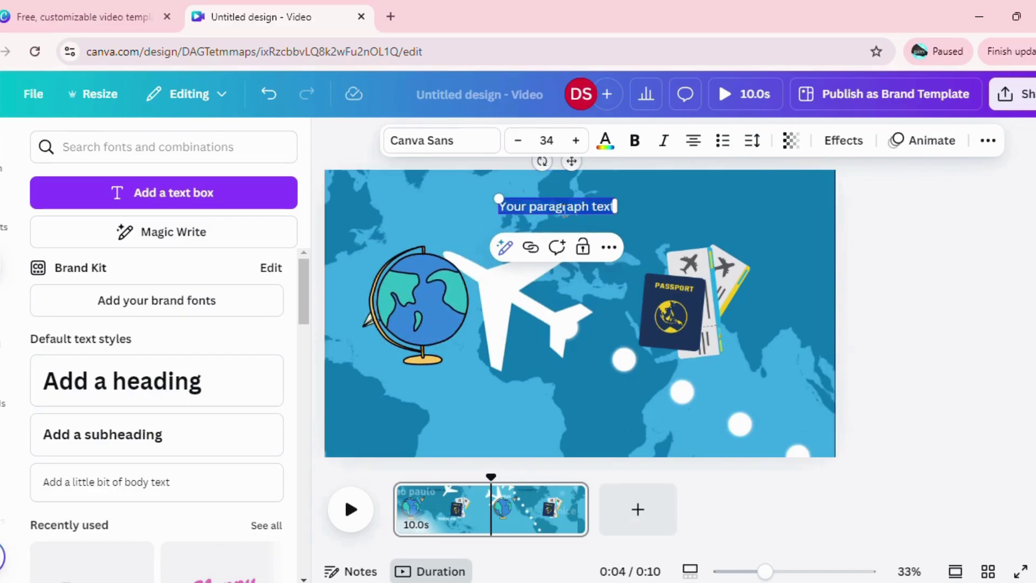
{"action": "key", "text": "BackSpace"}
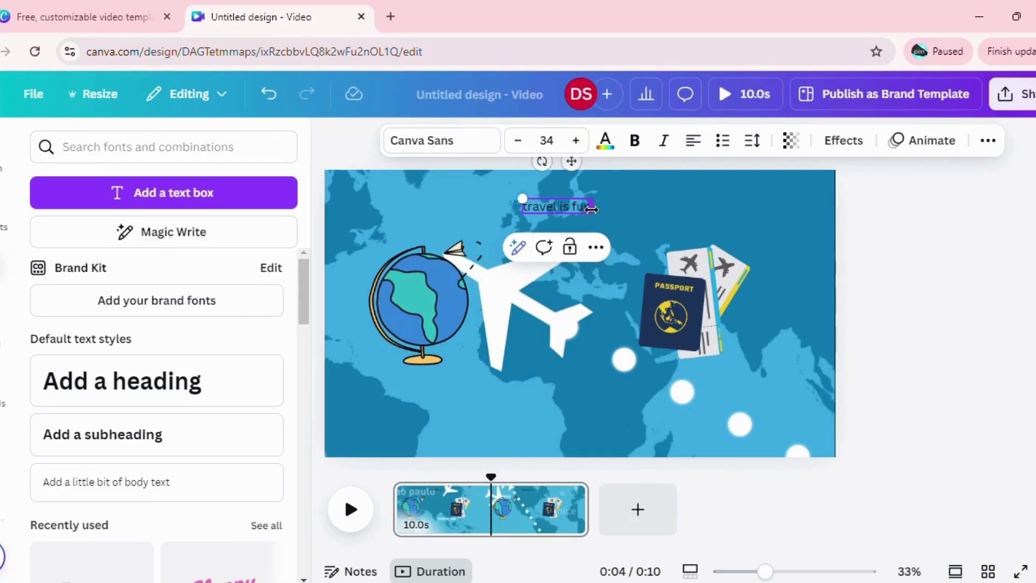
{"action": "left_click_drag", "start_coordinate": [592, 207], "coordinate": [647, 209]}
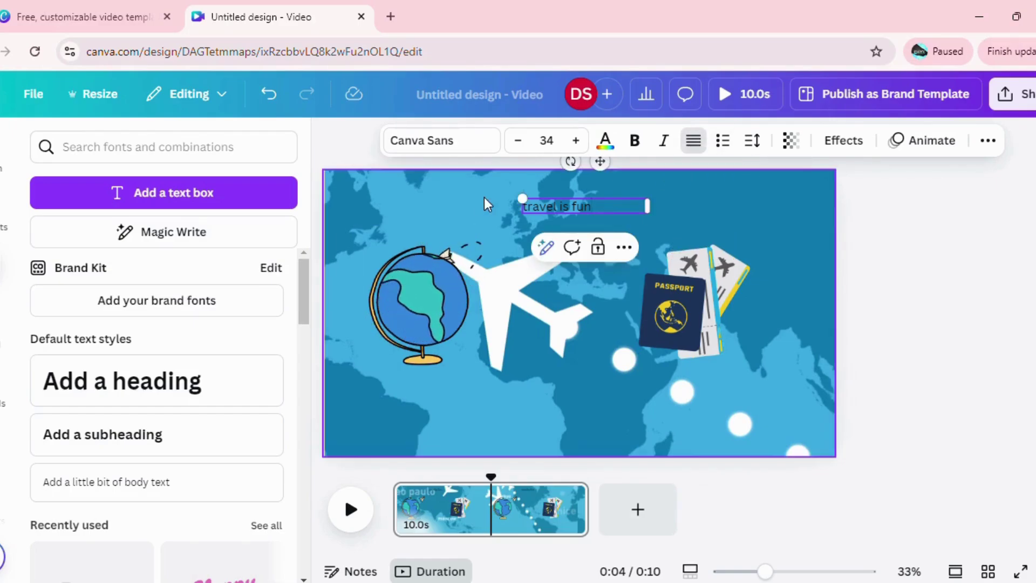
{"action": "left_click_drag", "start_coordinate": [520, 198], "coordinate": [498, 196]}
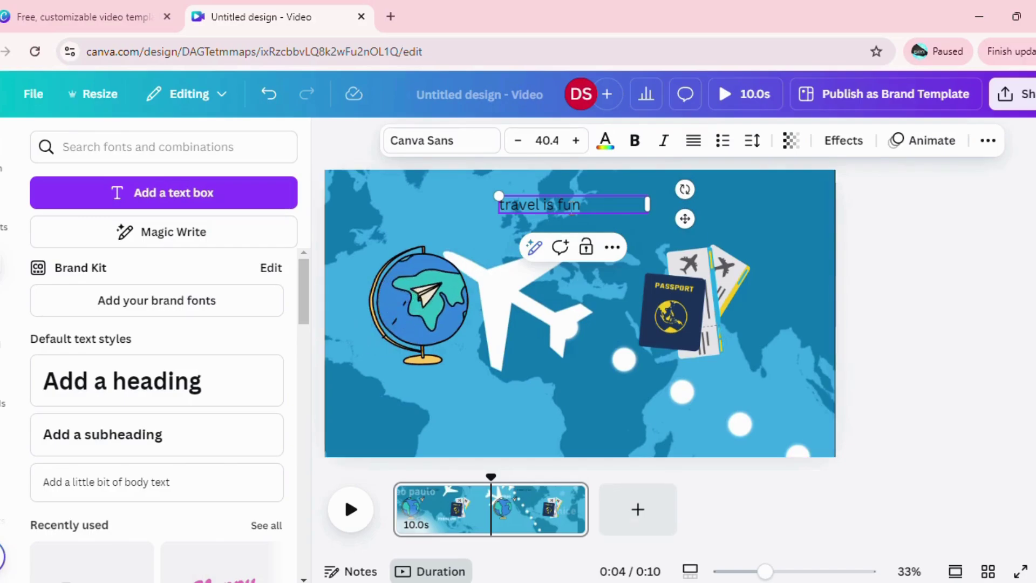
Browse the font list, then delete the 'travel is fun' text box.
{"action": "left_click", "coordinate": [435, 156]}
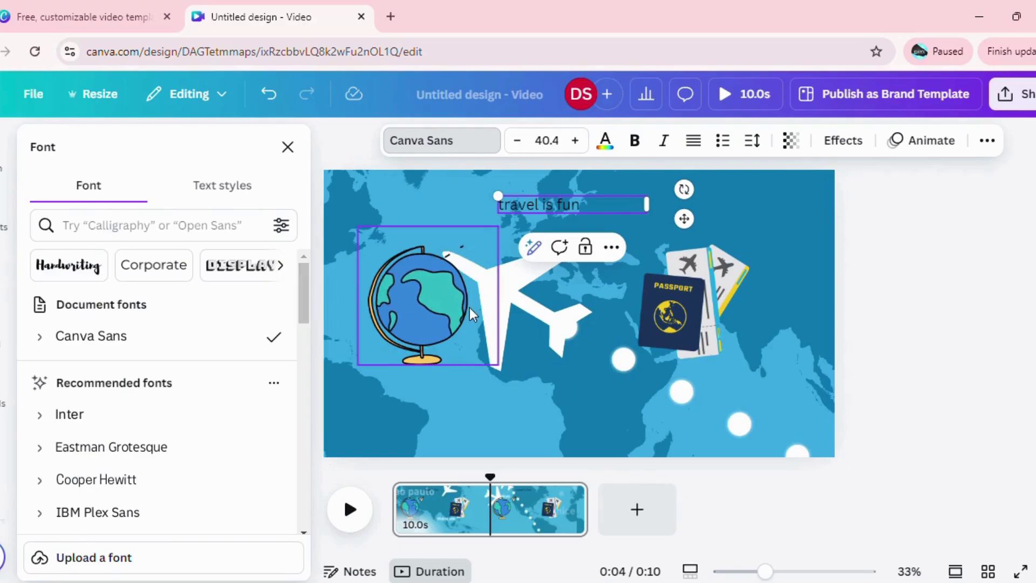
{"action": "left_click", "coordinate": [764, 212]}
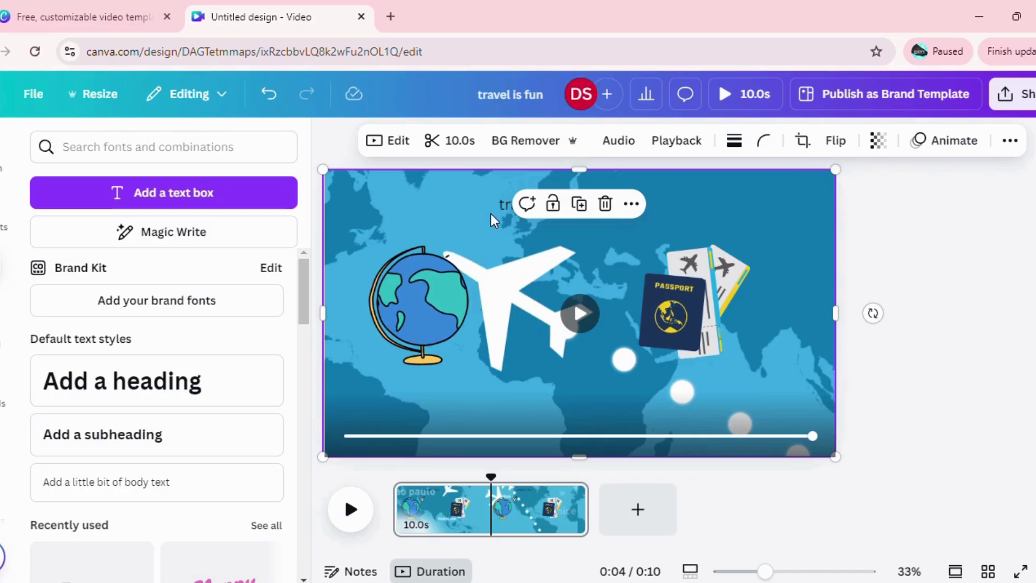
{"action": "left_click", "coordinate": [506, 213]}
{"action": "key", "text": "Delete"}
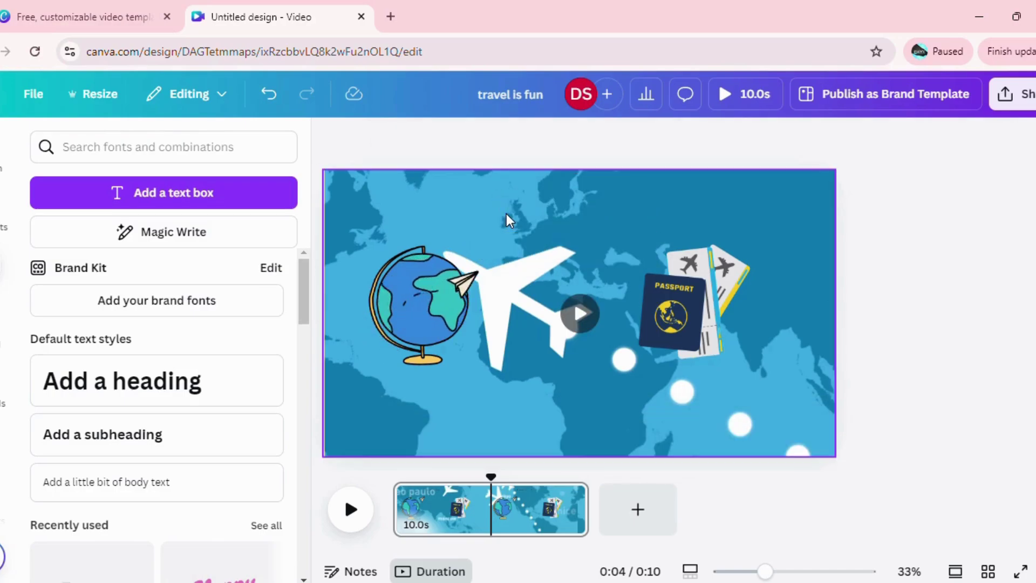
Add the Coffee Break heading to the page and set its font size to 100.
{"action": "left_click_drag", "start_coordinate": [303, 296], "coordinate": [306, 525]}
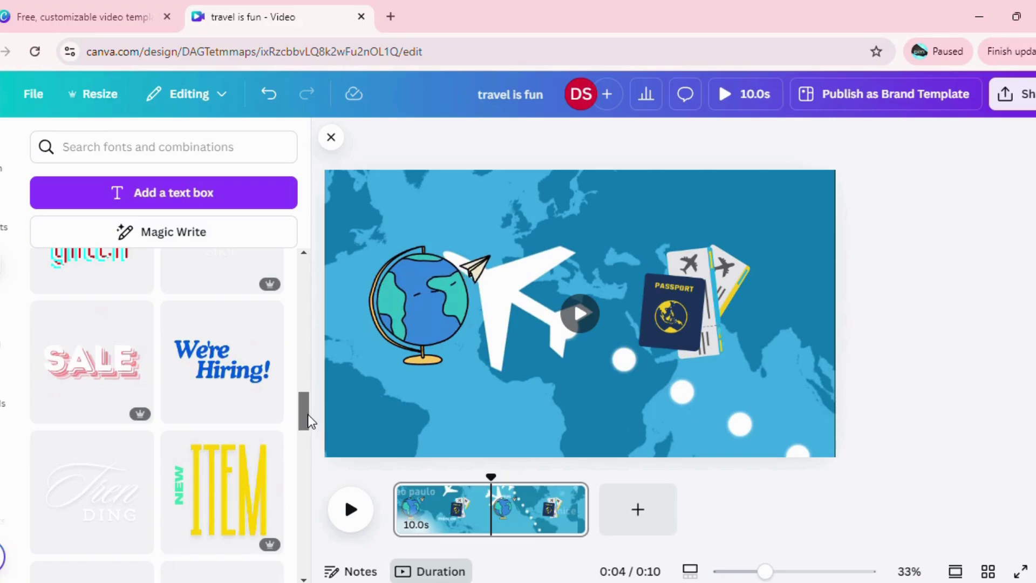
{"action": "left_click_drag", "start_coordinate": [309, 423], "coordinate": [303, 433]}
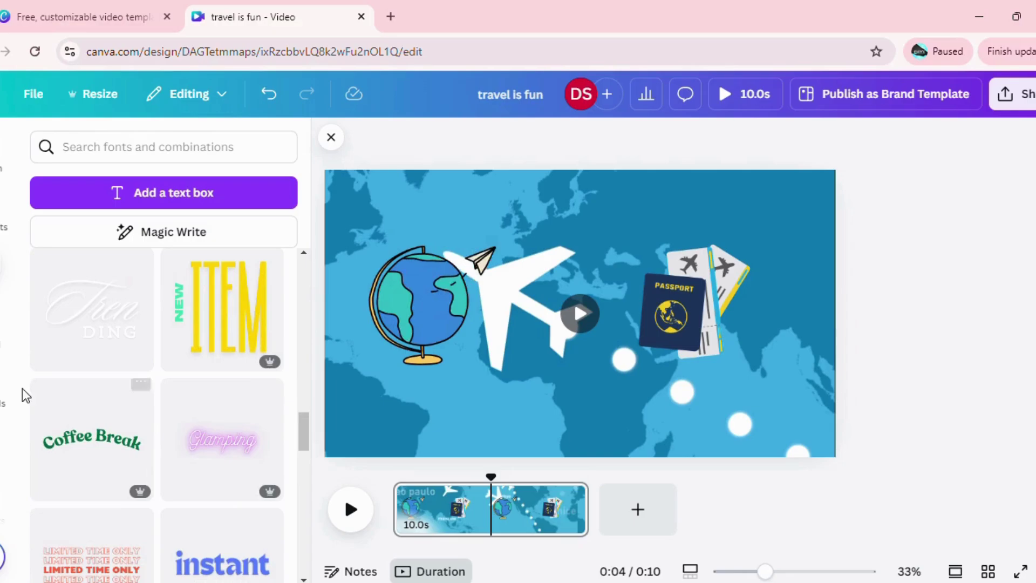
{"action": "left_click_drag", "start_coordinate": [85, 453], "coordinate": [403, 241]}
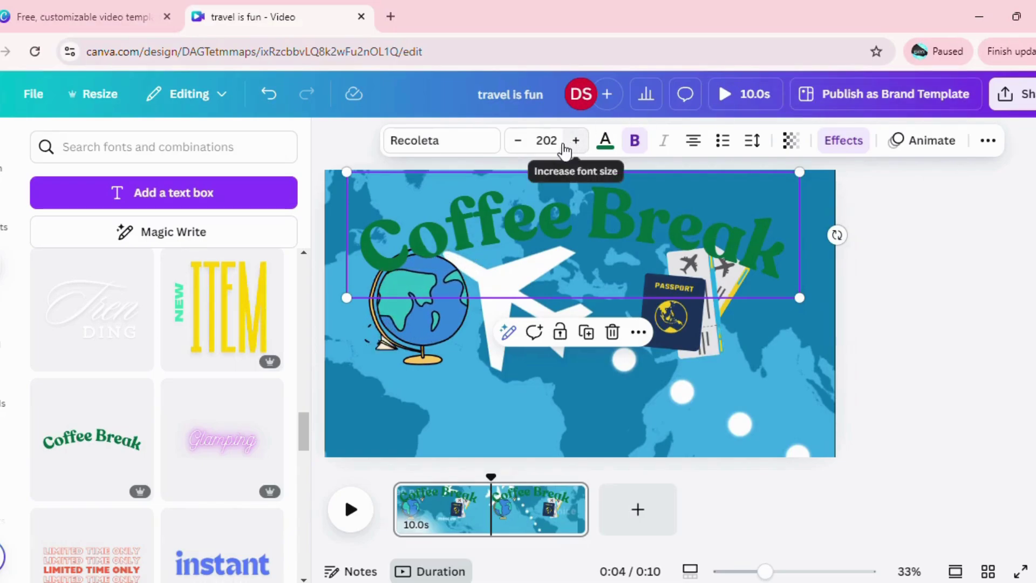
{"action": "left_click", "coordinate": [545, 142]}
{"action": "type", "text": "1000"}
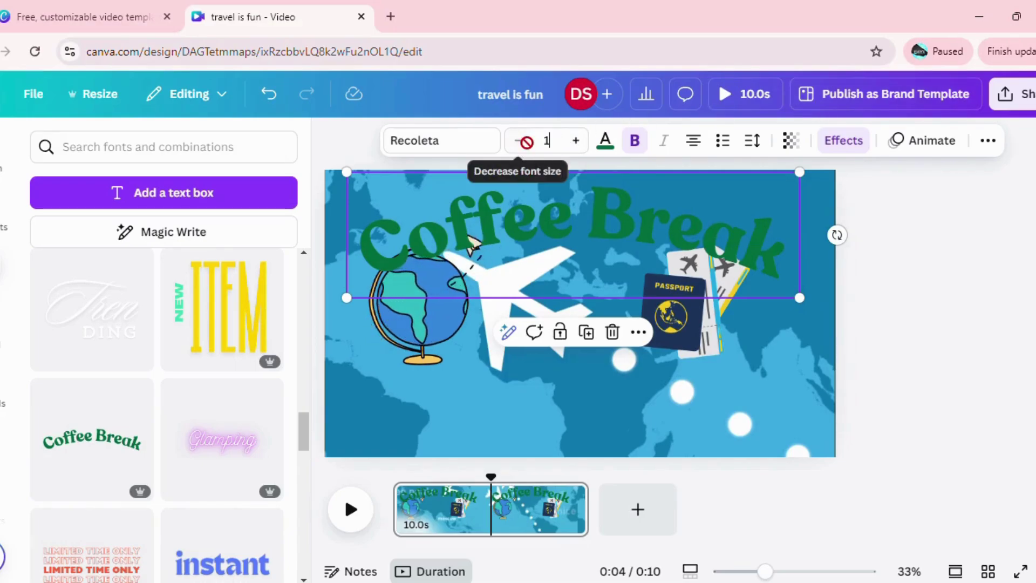
{"action": "key", "text": "BackSpace"}
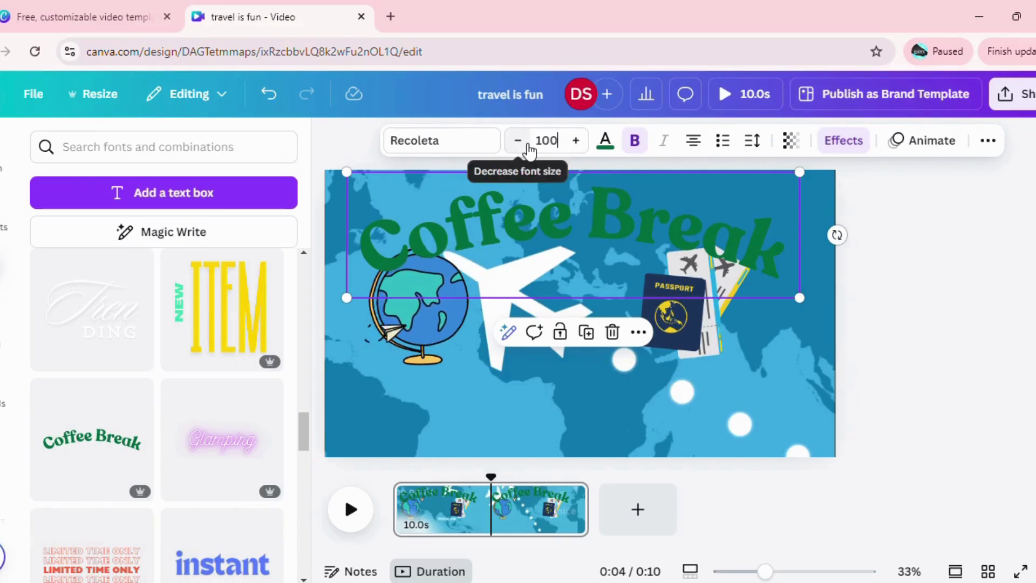
{"action": "key", "text": "Return"}
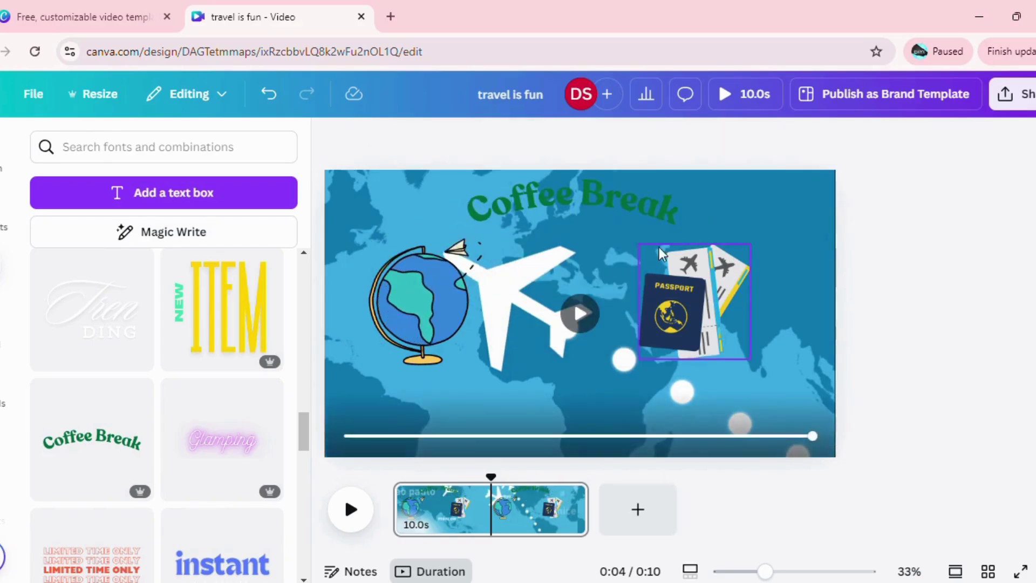
Change the heading text to 'travel is fun' and color it white.
{"action": "left_click", "coordinate": [619, 184]}
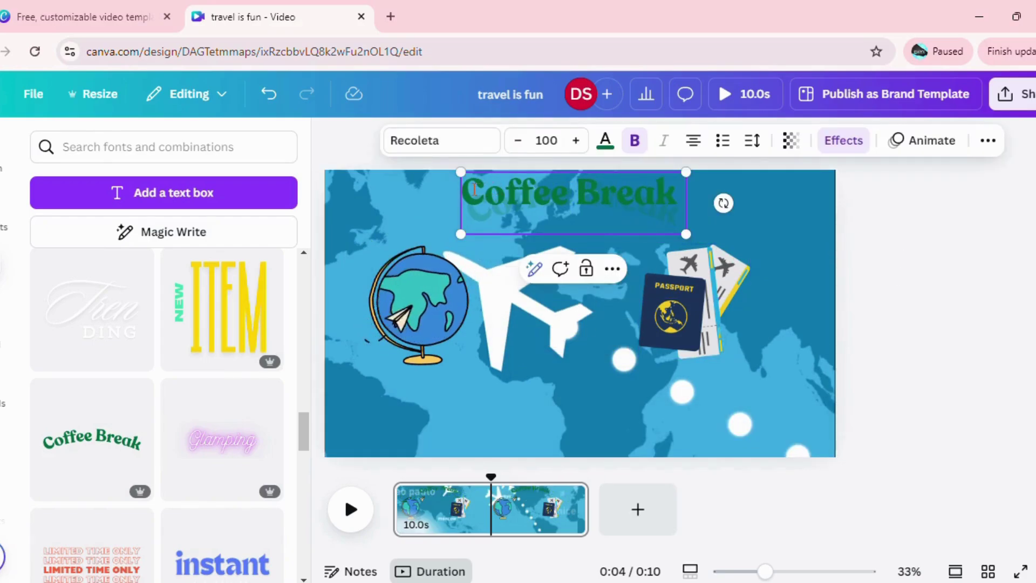
{"action": "left_click_drag", "start_coordinate": [462, 190], "coordinate": [687, 180]}
{"action": "type", "text": "tr"}
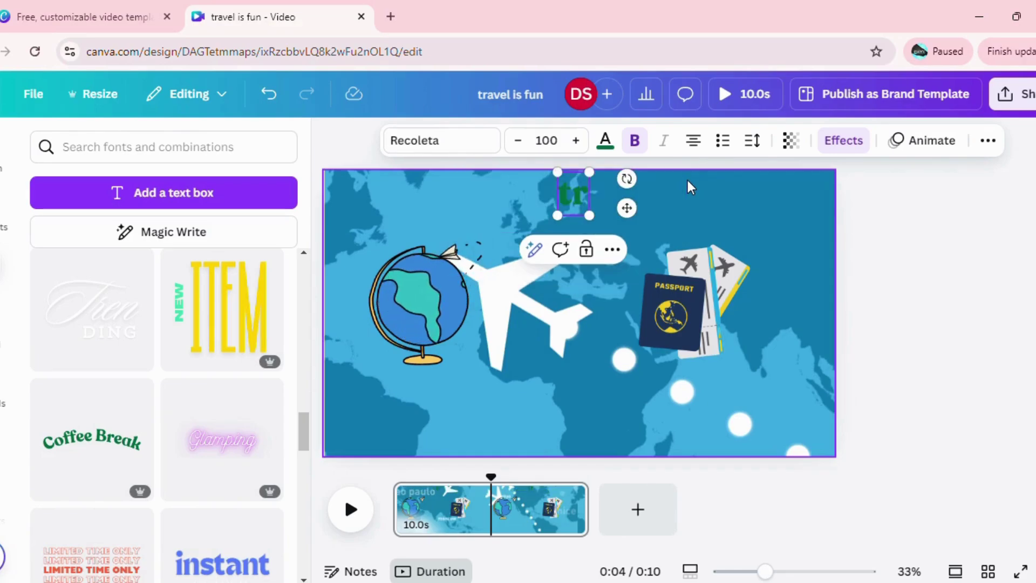
{"action": "type", "text": "avel i"}
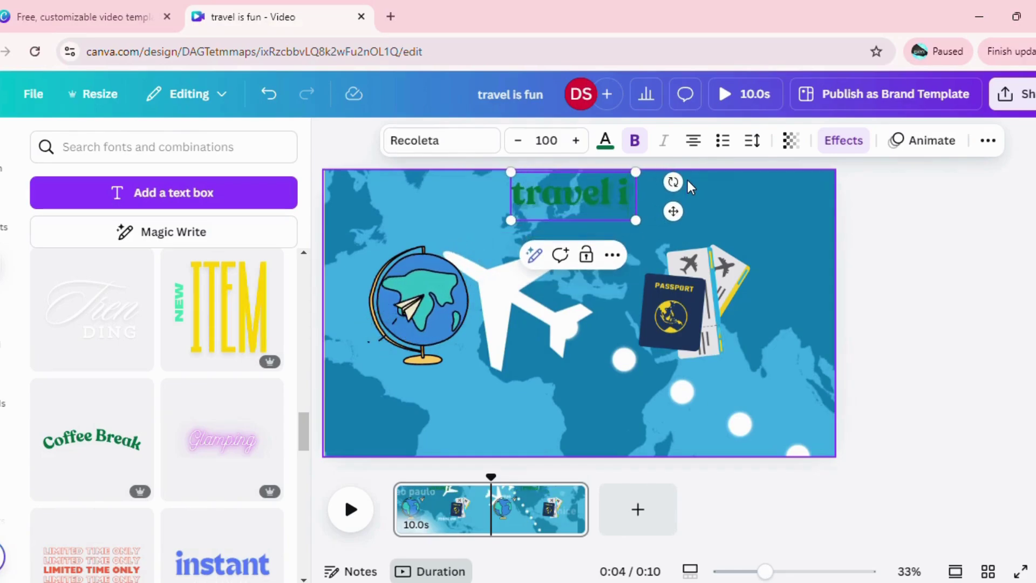
{"action": "type", "text": "s fun"}
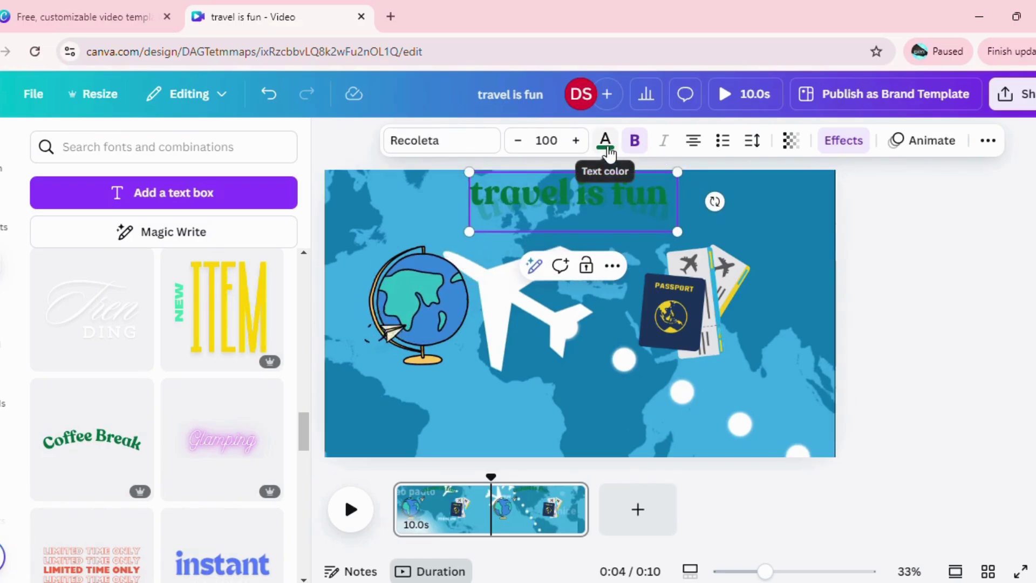
{"action": "left_click", "coordinate": [606, 144]}
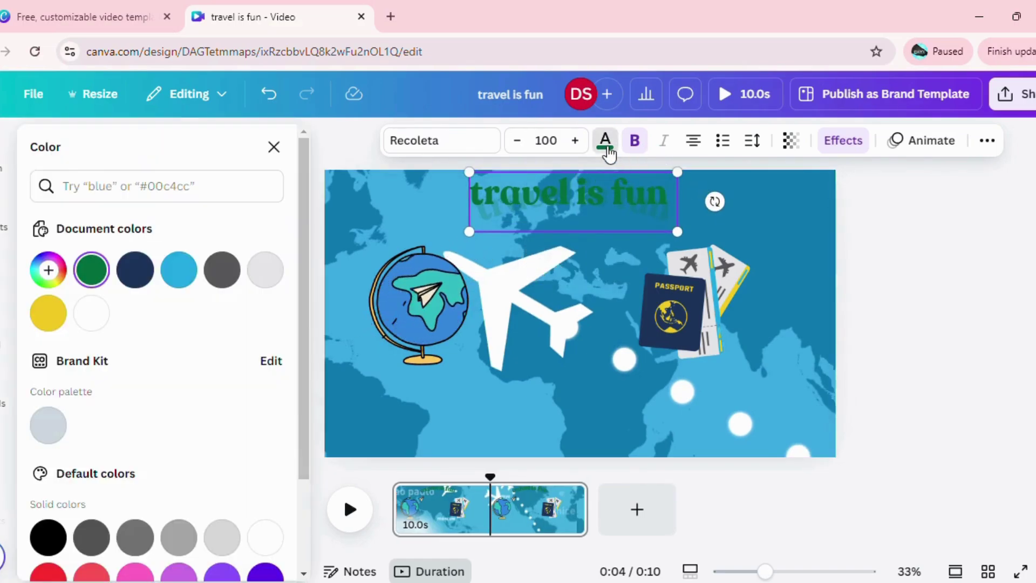
{"action": "left_click", "coordinate": [94, 323]}
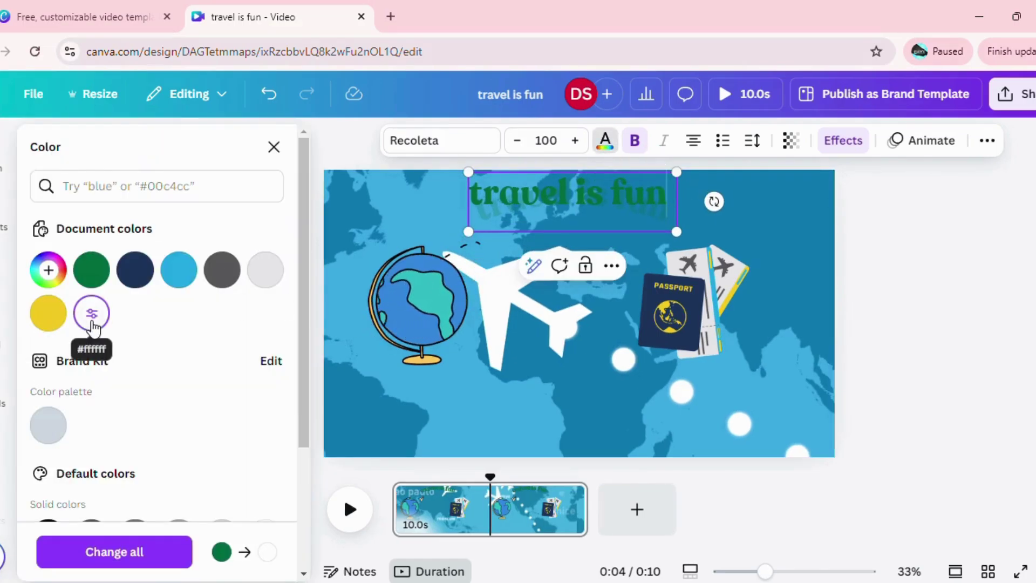
{"action": "left_click", "coordinate": [637, 240]}
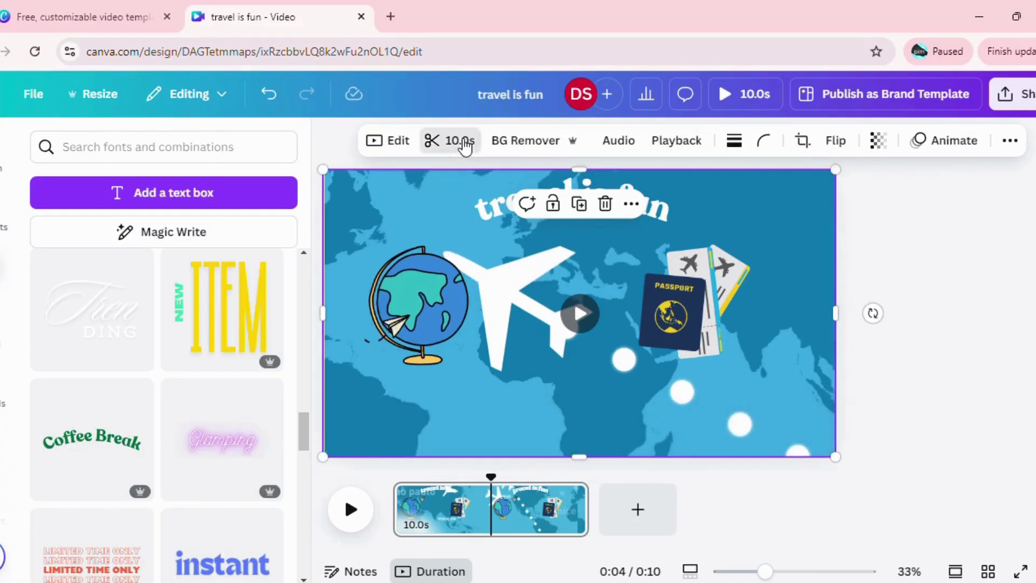
Trim the map background clip from 10.0 to 3.0 seconds.
{"action": "left_click", "coordinate": [464, 141]}
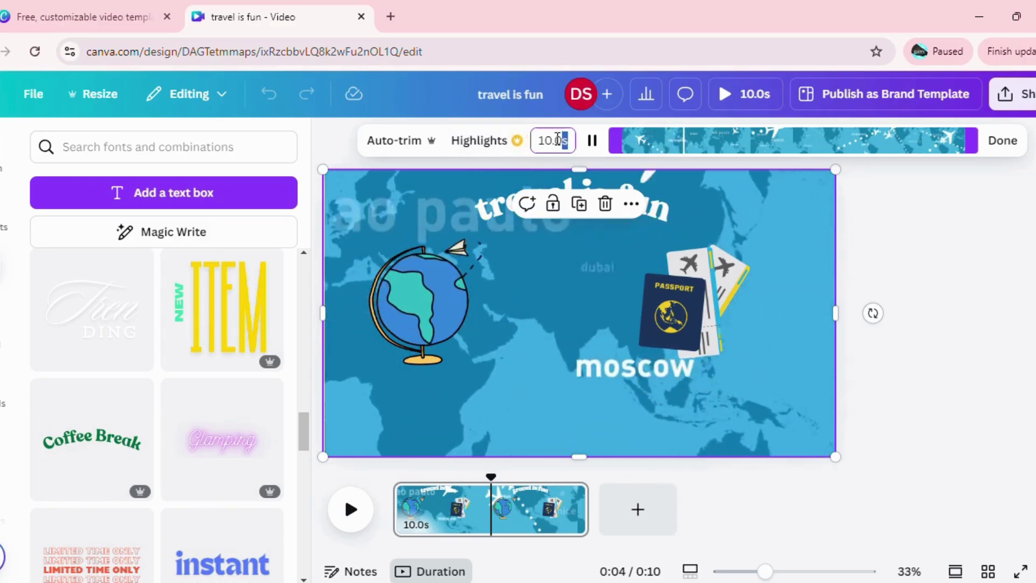
{"action": "left_click_drag", "start_coordinate": [557, 139], "coordinate": [539, 141]}
{"action": "type", "text": "3"}
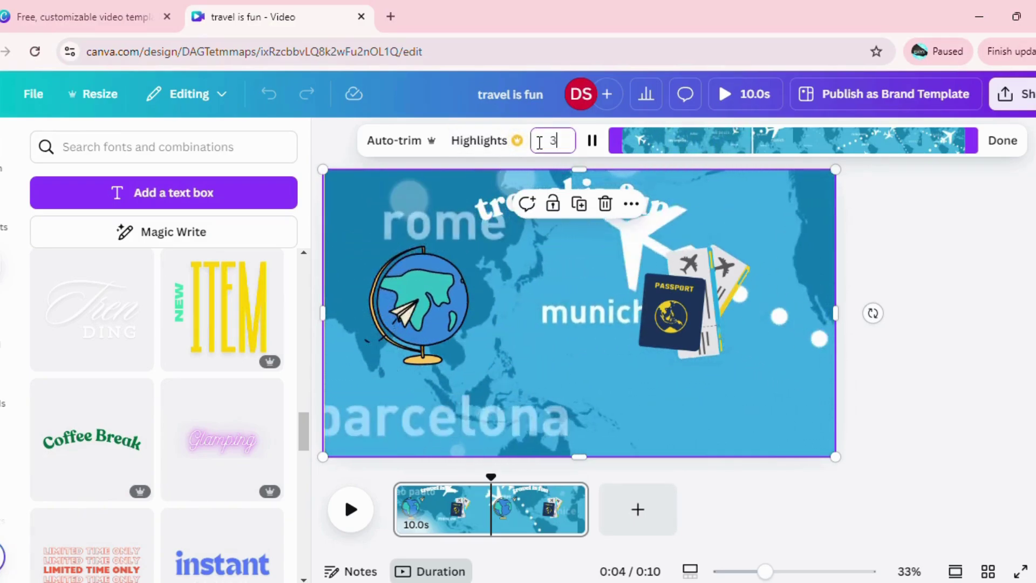
{"action": "type", "text": ".0"}
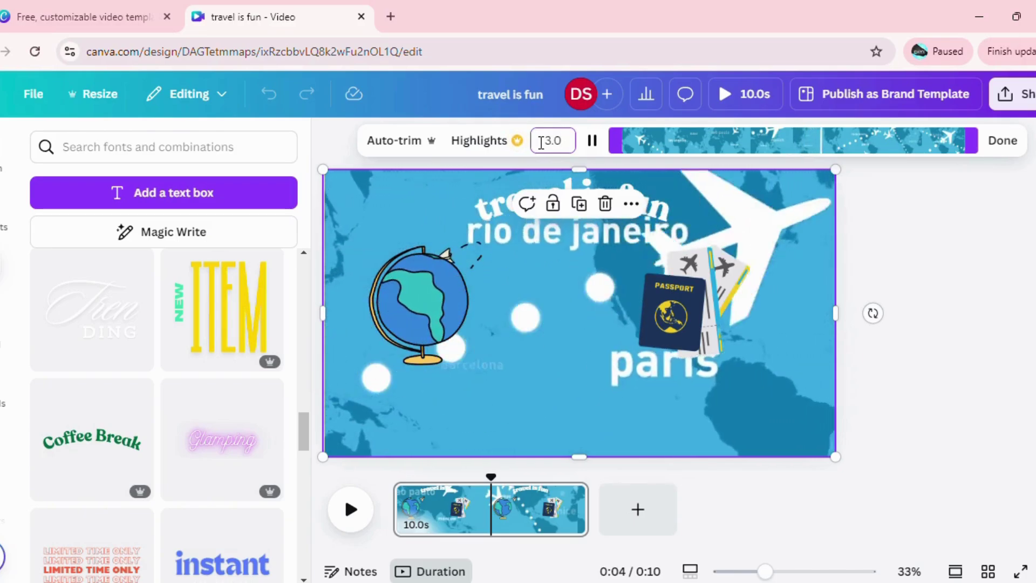
{"action": "key", "text": "Return"}
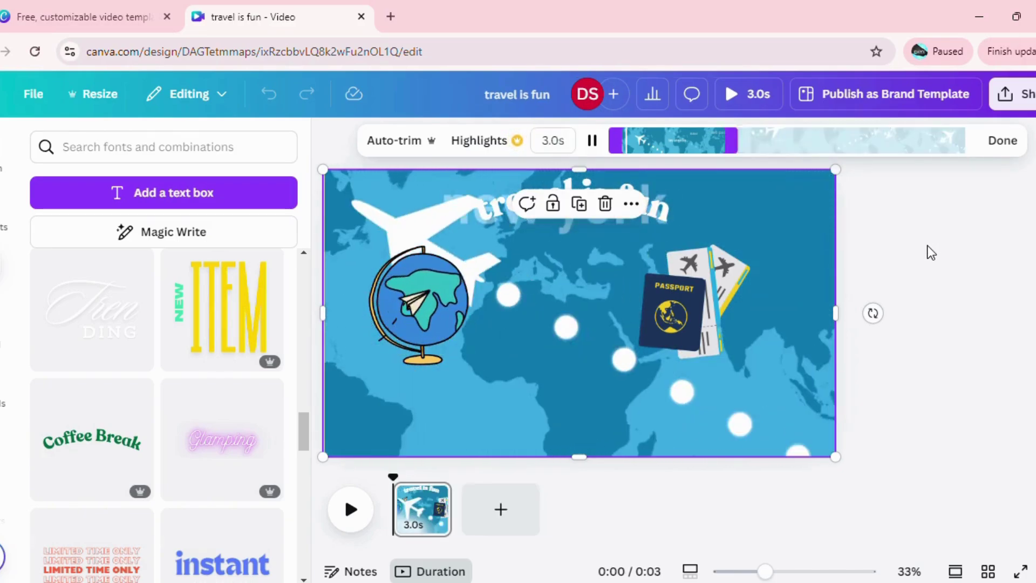
{"action": "left_click", "coordinate": [931, 252]}
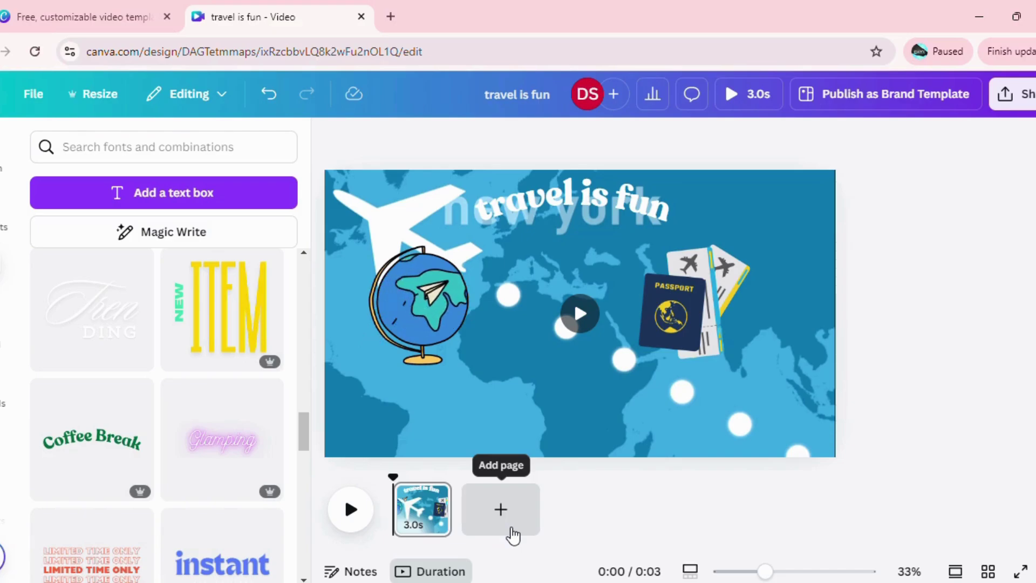
Add a blank second page and search stock videos for 'Travelling in group'.
{"action": "left_click", "coordinate": [511, 530]}
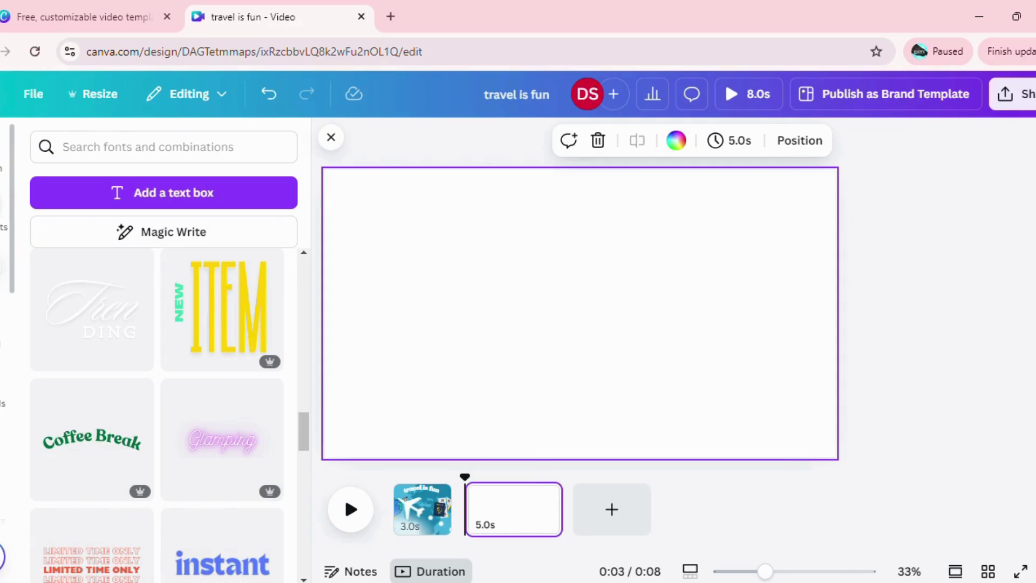
{"action": "left_click", "coordinate": [3, 231]}
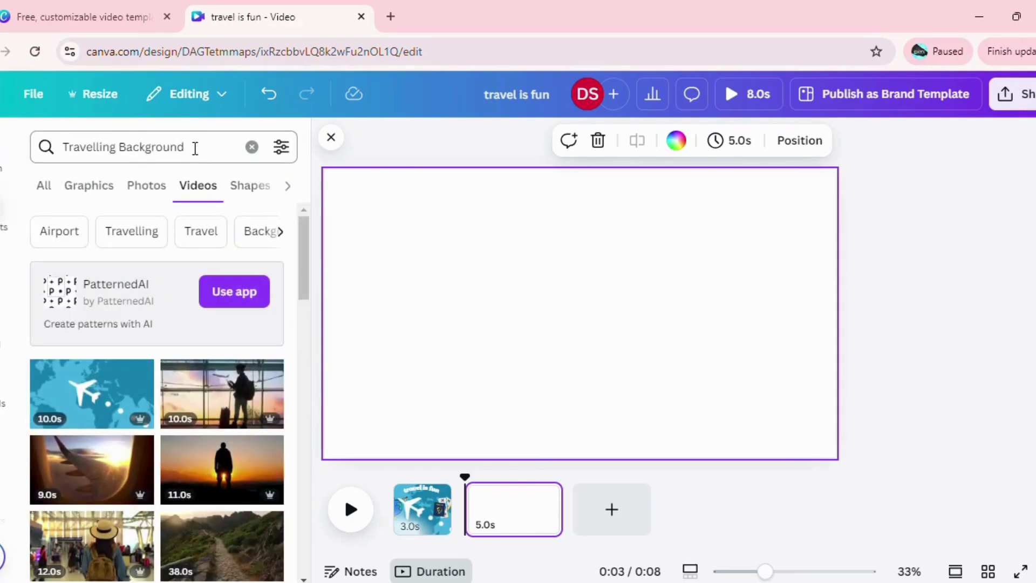
{"action": "left_click", "coordinate": [125, 147]}
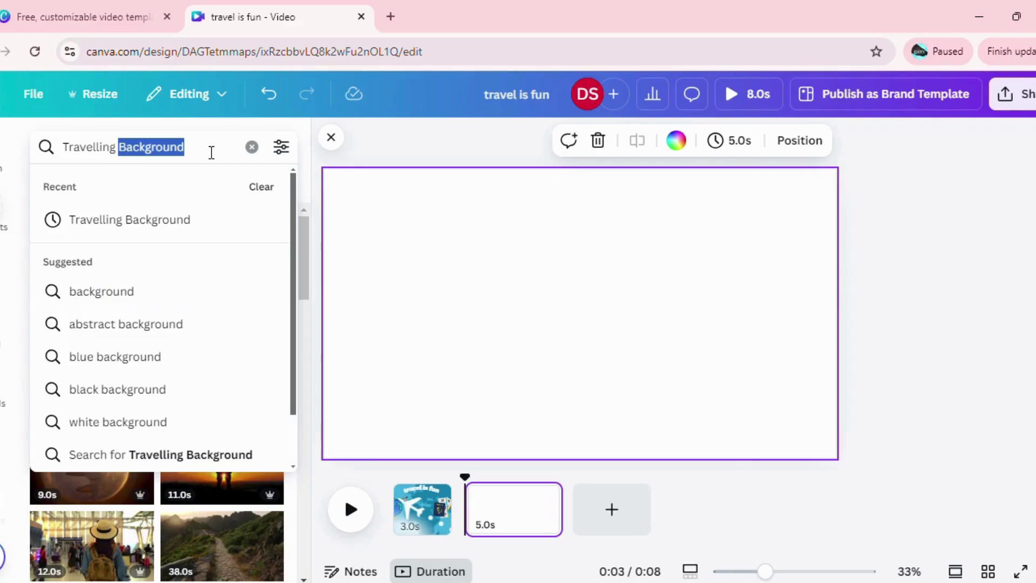
{"action": "key", "text": "BackSpace"}
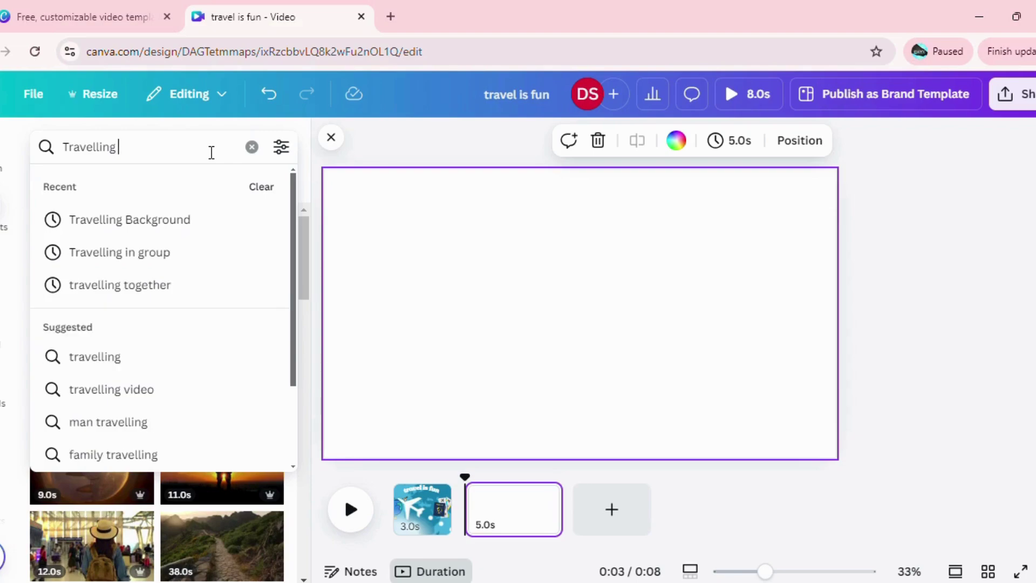
{"action": "left_click", "coordinate": [163, 263]}
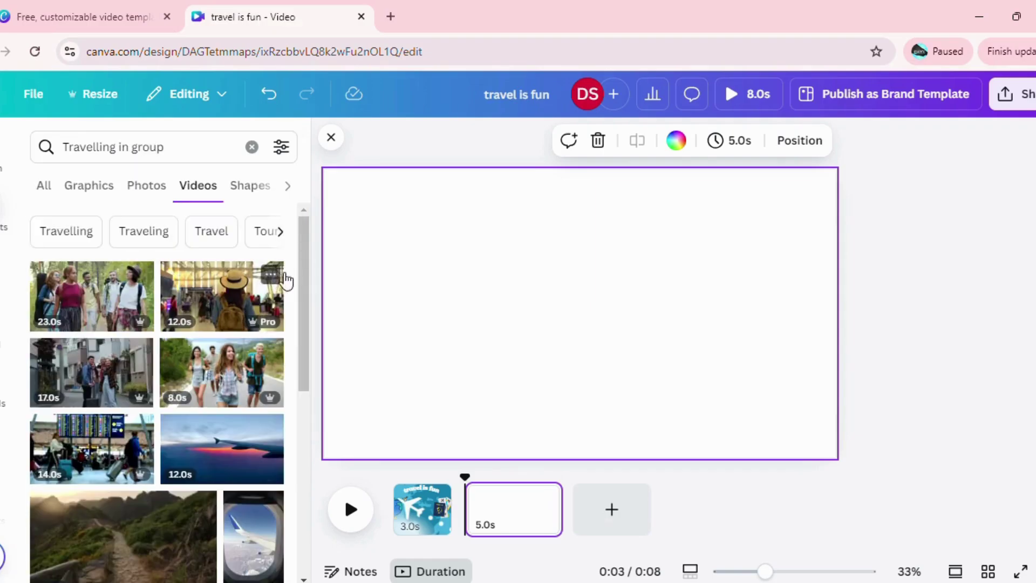
{"action": "left_click_drag", "start_coordinate": [302, 280], "coordinate": [303, 442]}
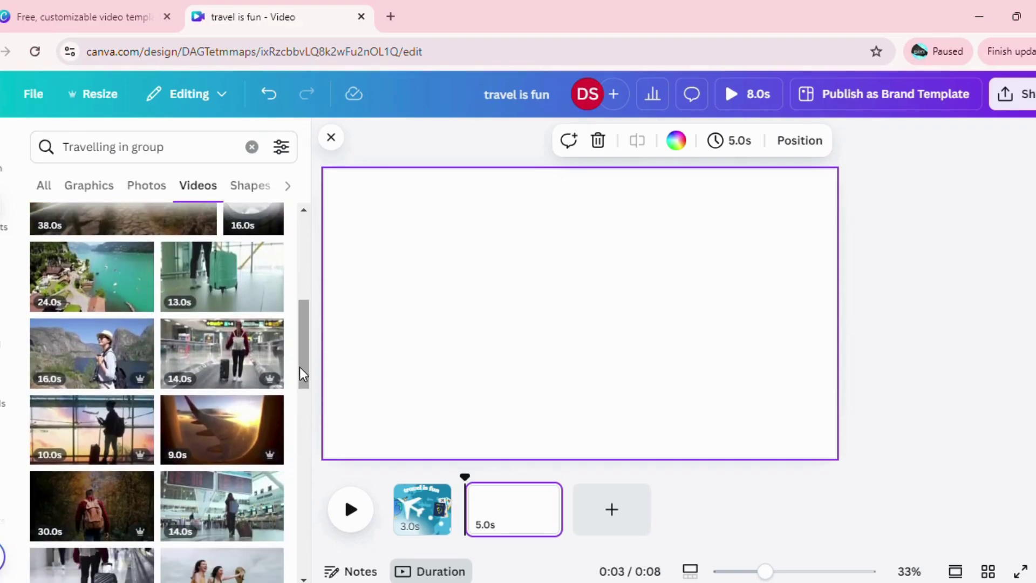
{"action": "left_click_drag", "start_coordinate": [299, 367], "coordinate": [303, 245]}
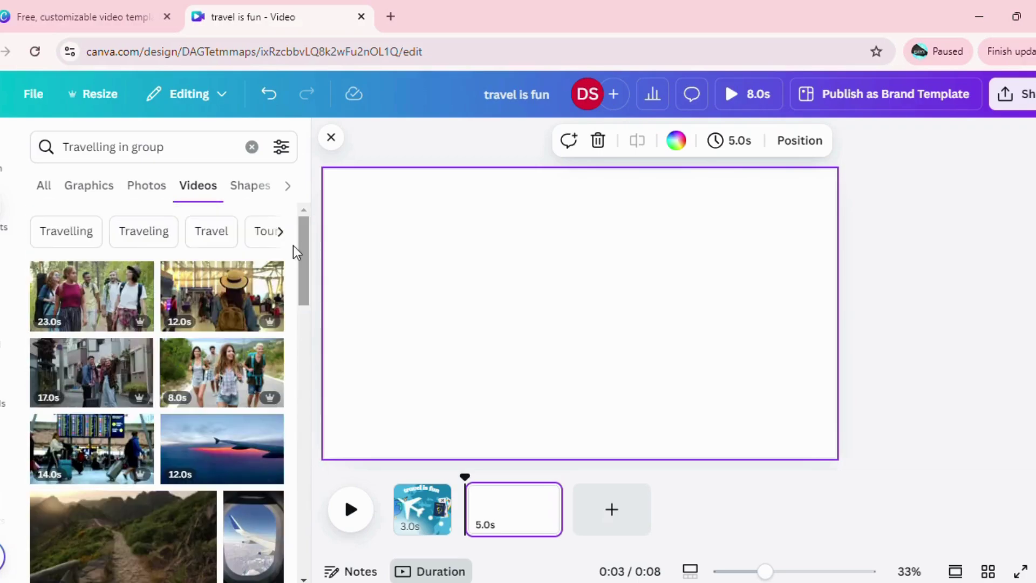
Place the 23.0 s group-walking video on page 2 and stretch it to fill the page.
{"action": "left_click_drag", "start_coordinate": [97, 302], "coordinate": [393, 221]}
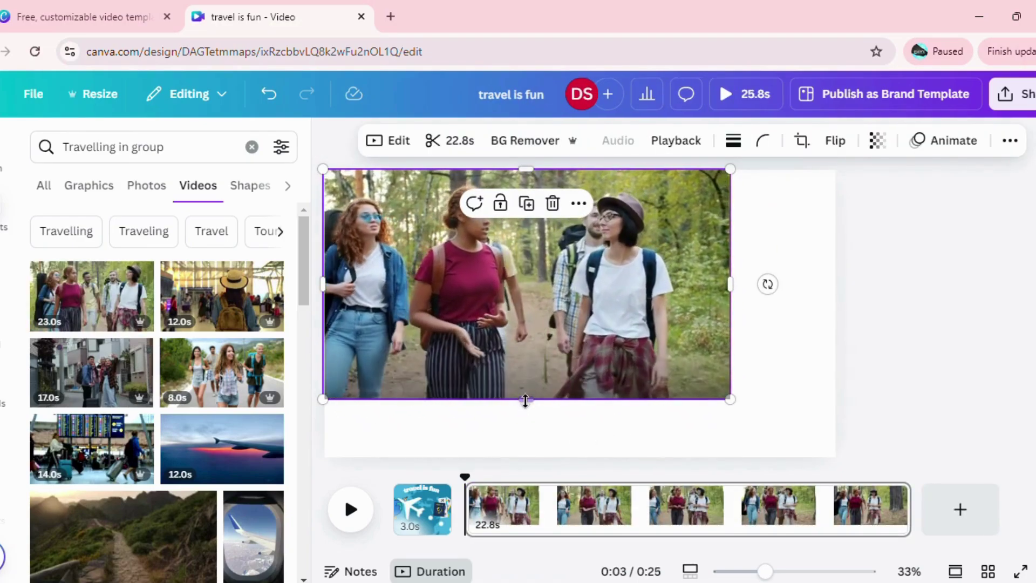
{"action": "left_click_drag", "start_coordinate": [525, 400], "coordinate": [526, 457]}
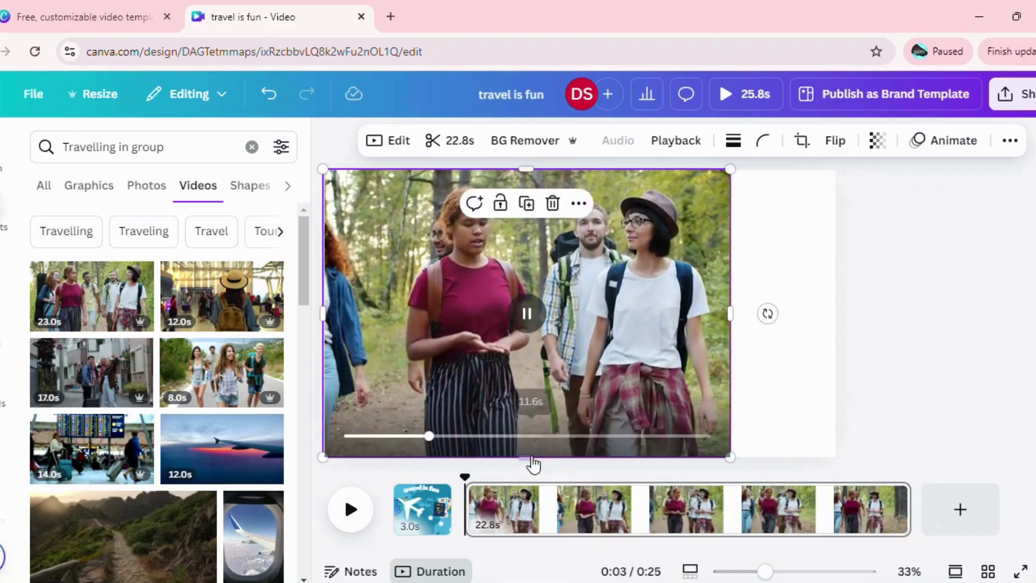
{"action": "left_click_drag", "start_coordinate": [730, 312], "coordinate": [838, 309]}
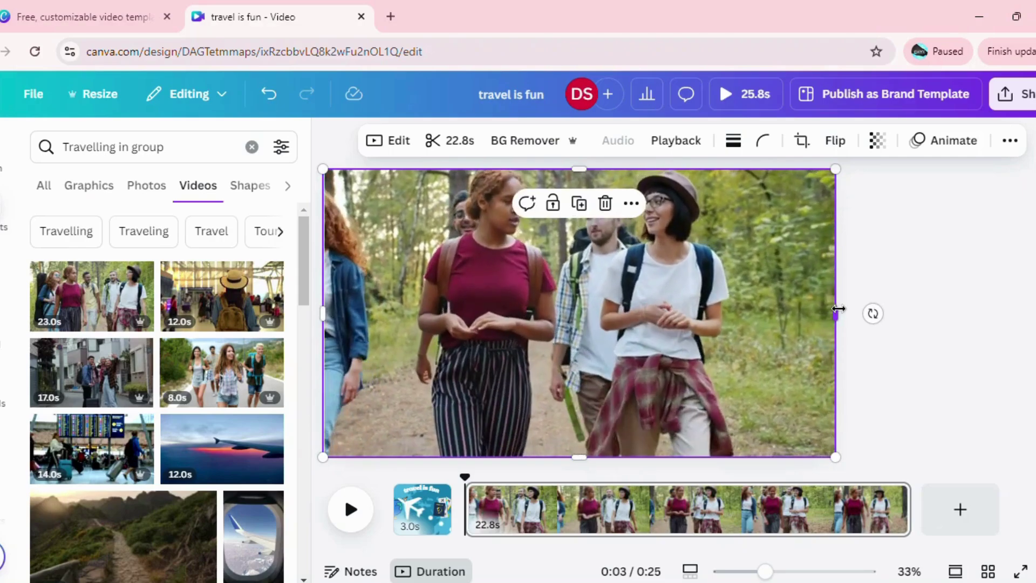
Trim the hiking clip from 22.8 s to 3.0 s.
{"action": "left_click", "coordinate": [460, 141]}
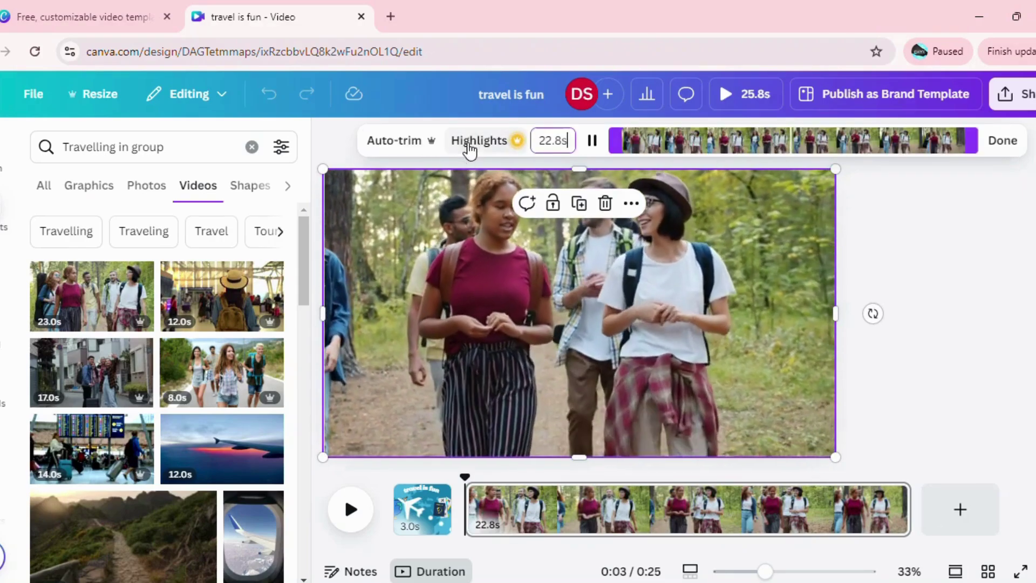
{"action": "double_click", "coordinate": [562, 139]}
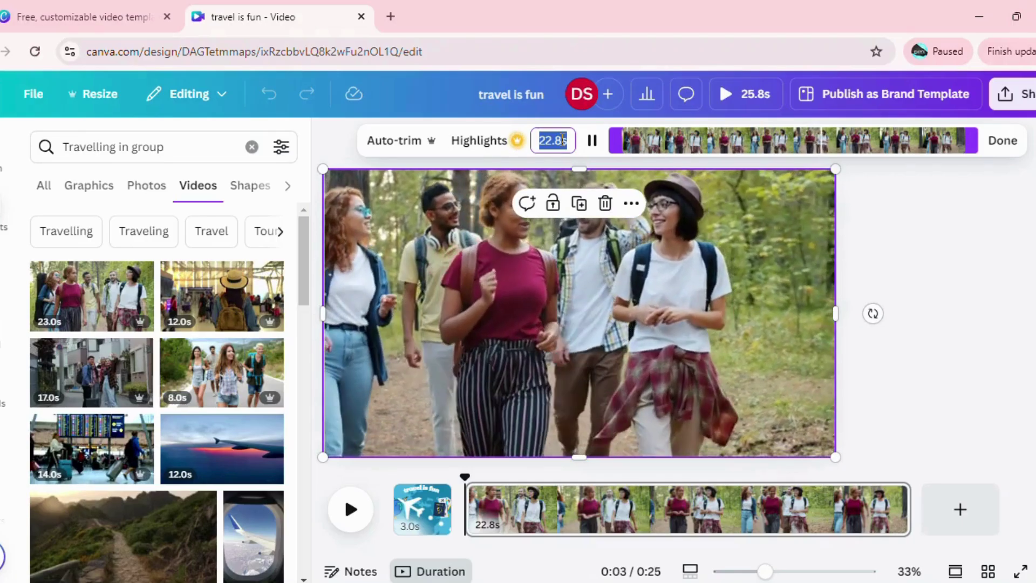
{"action": "type", "text": "0"}
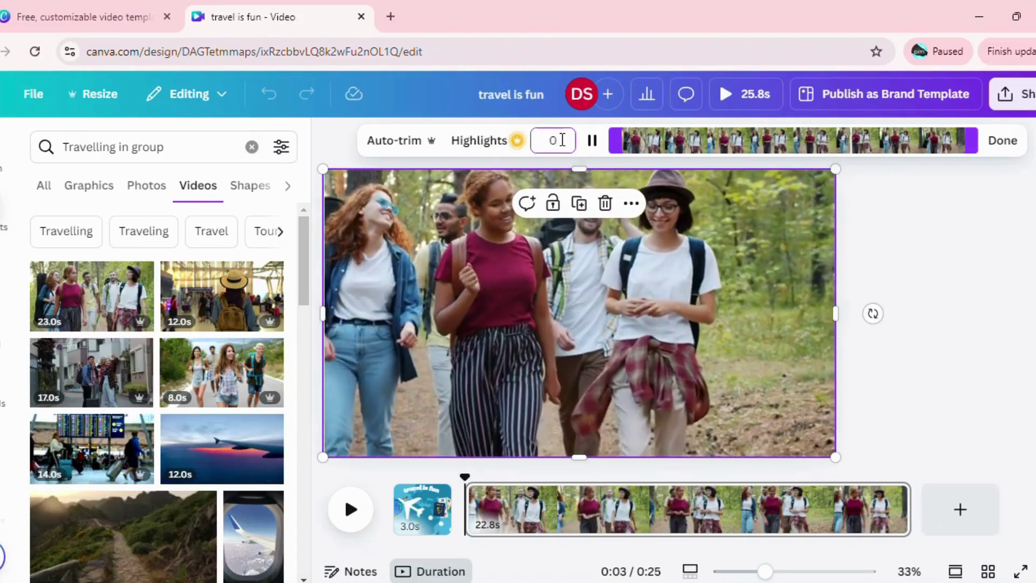
{"action": "key", "text": "BackSpace"}
{"action": "type", "text": "3.0"}
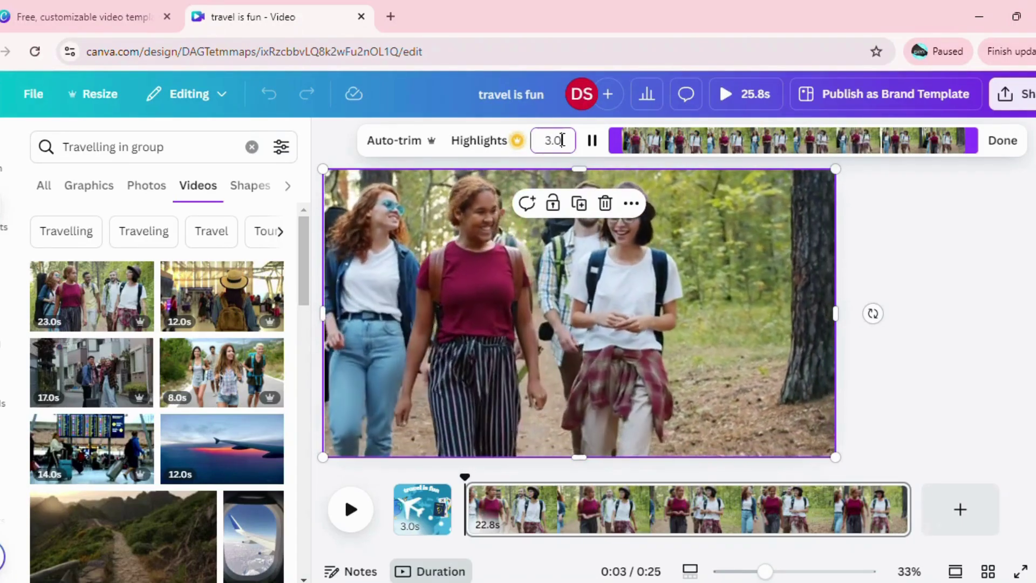
Confirm the 3.0 s trim and start lengthening page 2's clip on the timeline.
{"action": "left_click", "coordinate": [908, 287]}
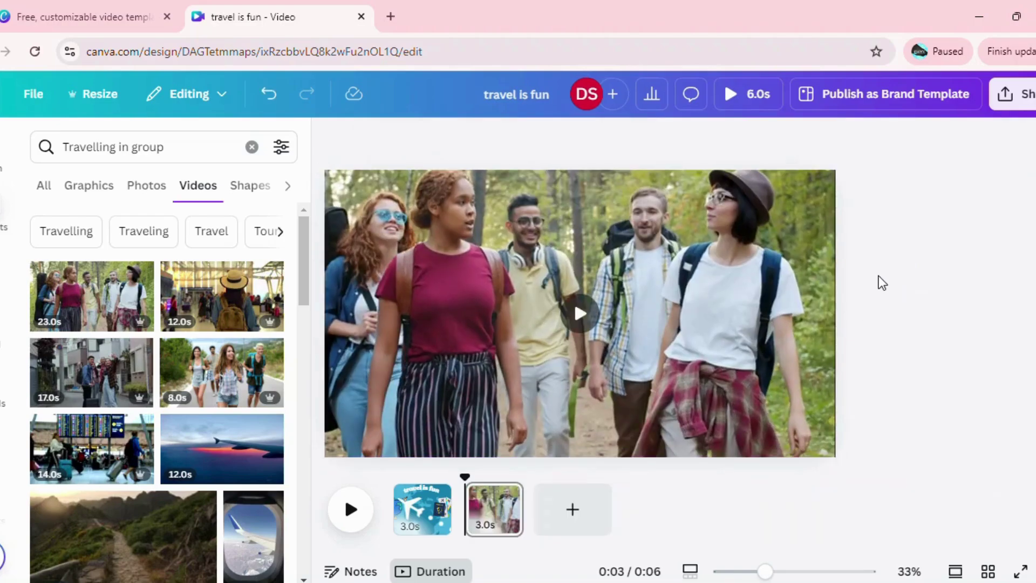
{"action": "left_click", "coordinate": [499, 518]}
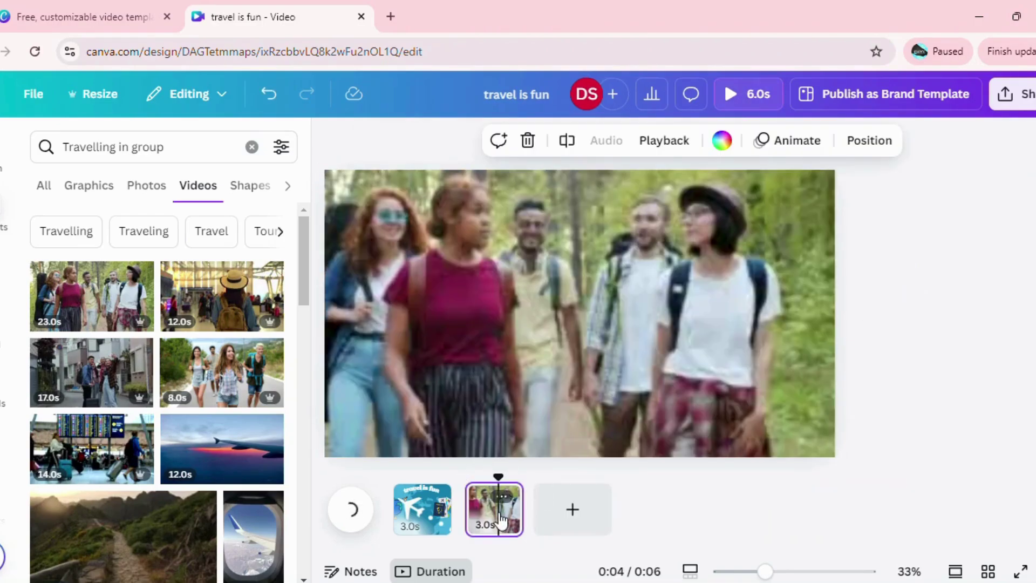
{"action": "left_click_drag", "start_coordinate": [519, 511], "coordinate": [558, 507]}
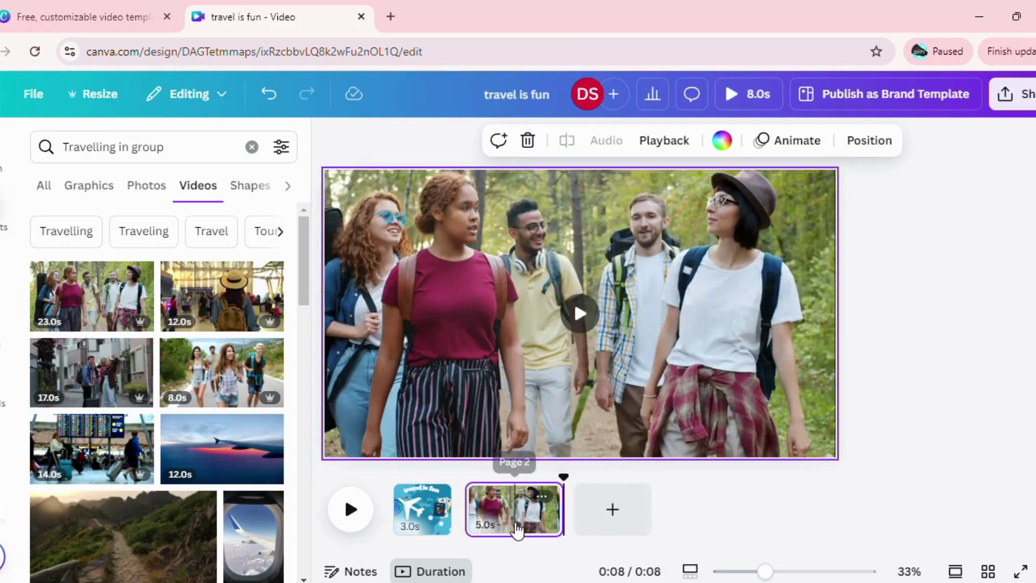
{"action": "right_click", "coordinate": [516, 527]}
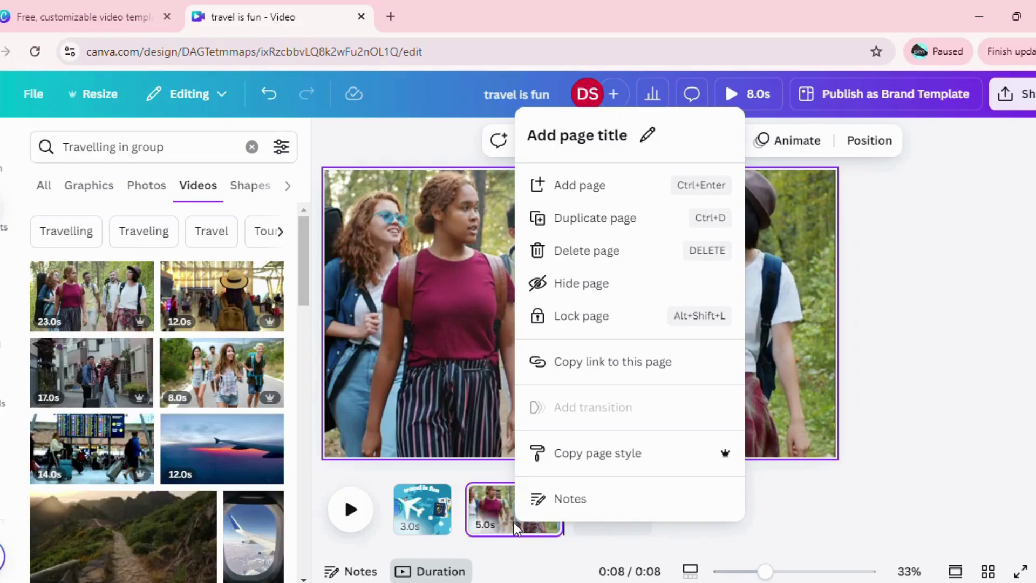
{"action": "left_click", "coordinate": [841, 504]}
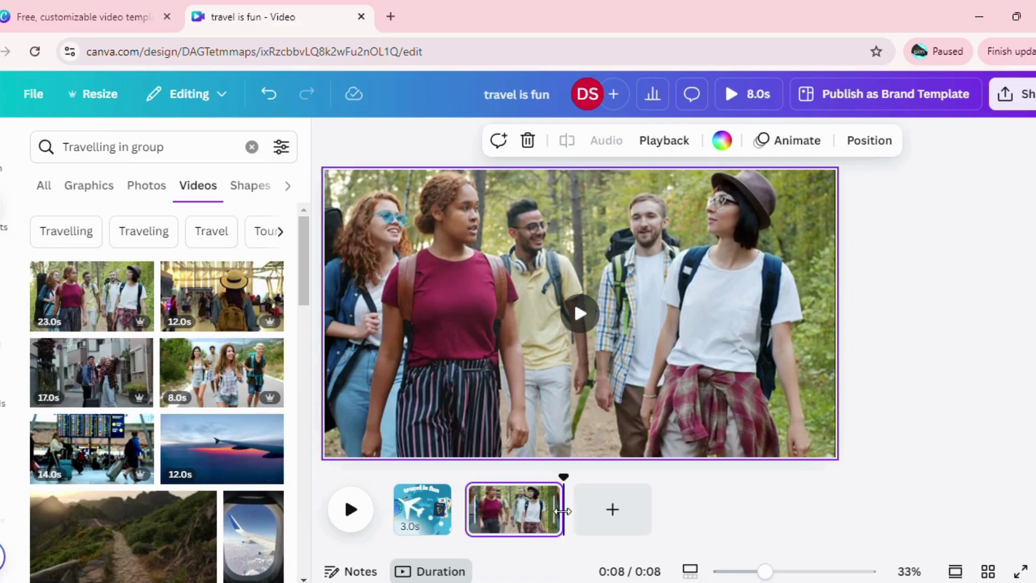
Lengthen the hiking clip to 7.5 s and split it into 3.8 s and 3.7 s pages.
{"action": "left_click_drag", "start_coordinate": [562, 510], "coordinate": [611, 511]}
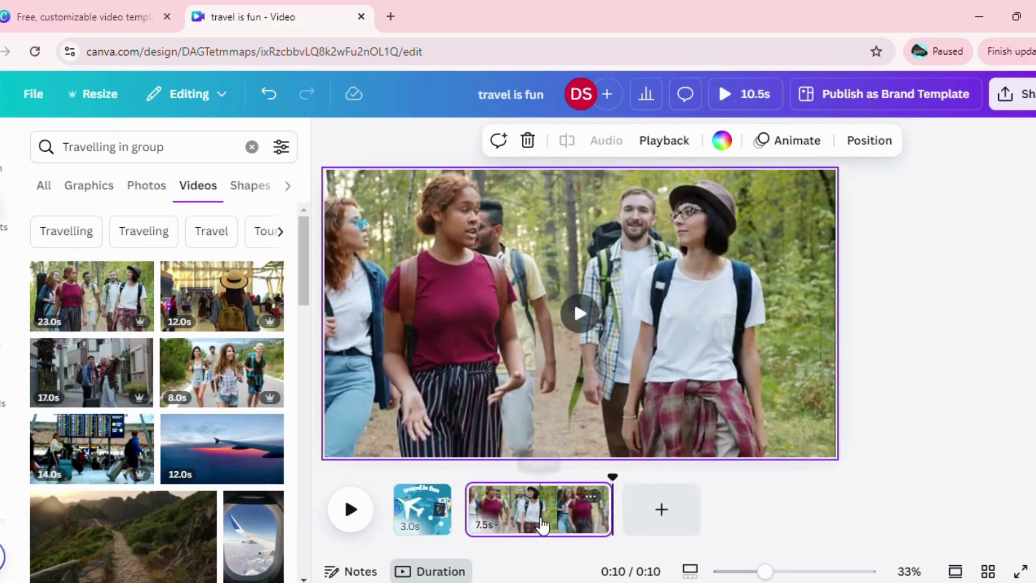
{"action": "left_click", "coordinate": [542, 524]}
{"action": "right_click", "coordinate": [542, 523]}
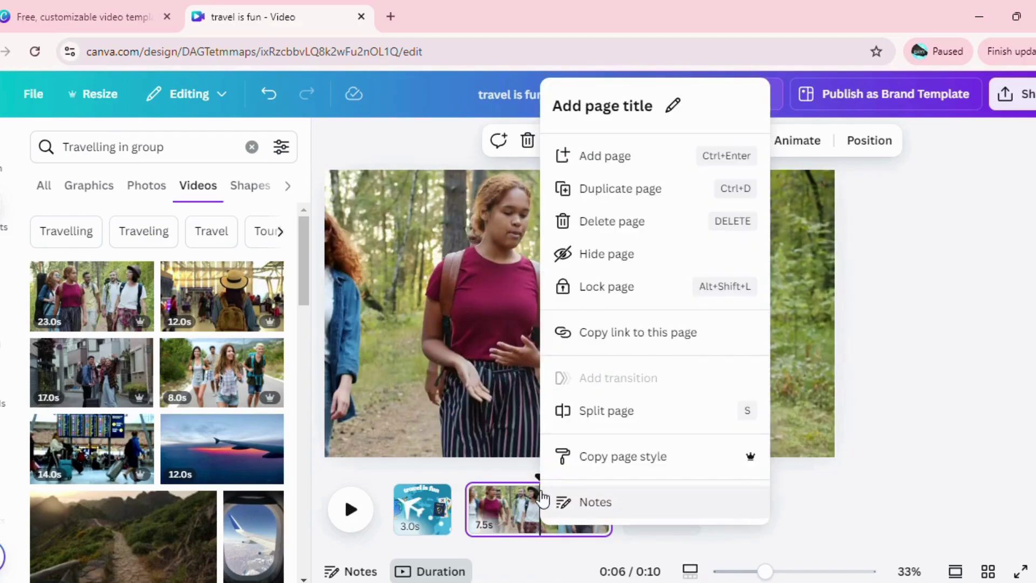
{"action": "left_click", "coordinate": [586, 415]}
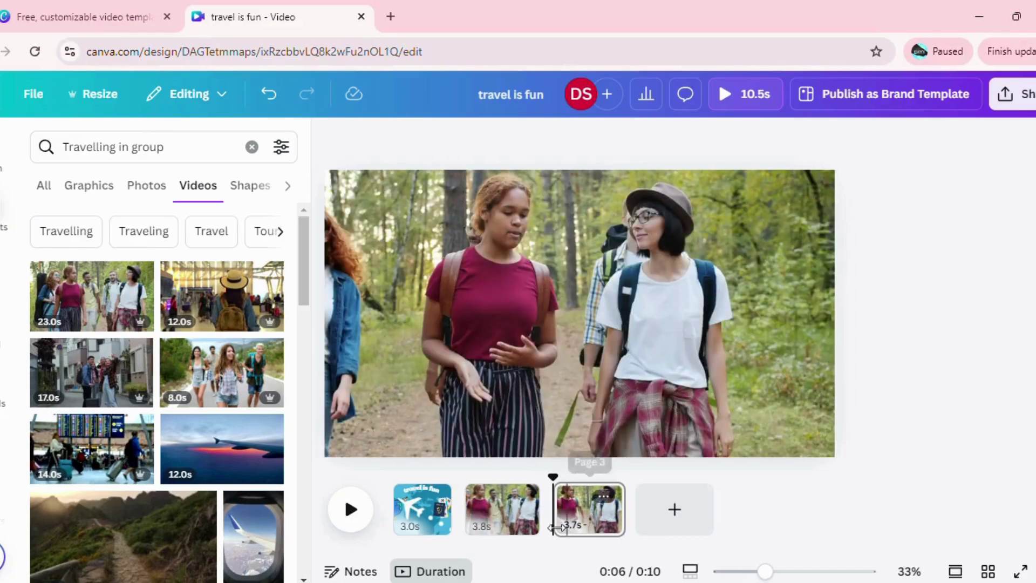
Insert a blank page between the two hiking pages, then delete it again.
{"action": "mouse_move", "coordinate": [544, 515]}
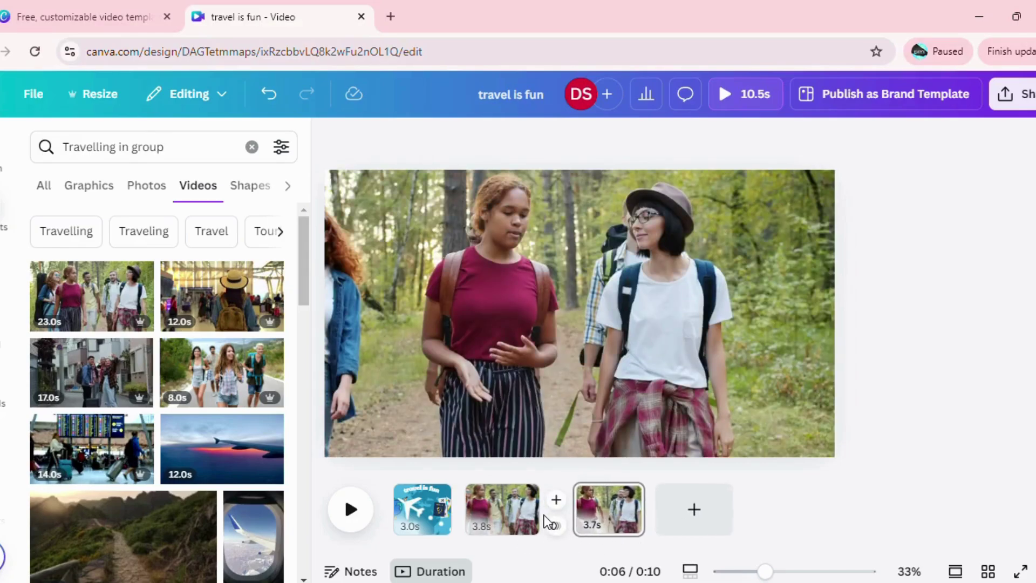
{"action": "left_click", "coordinate": [556, 503]}
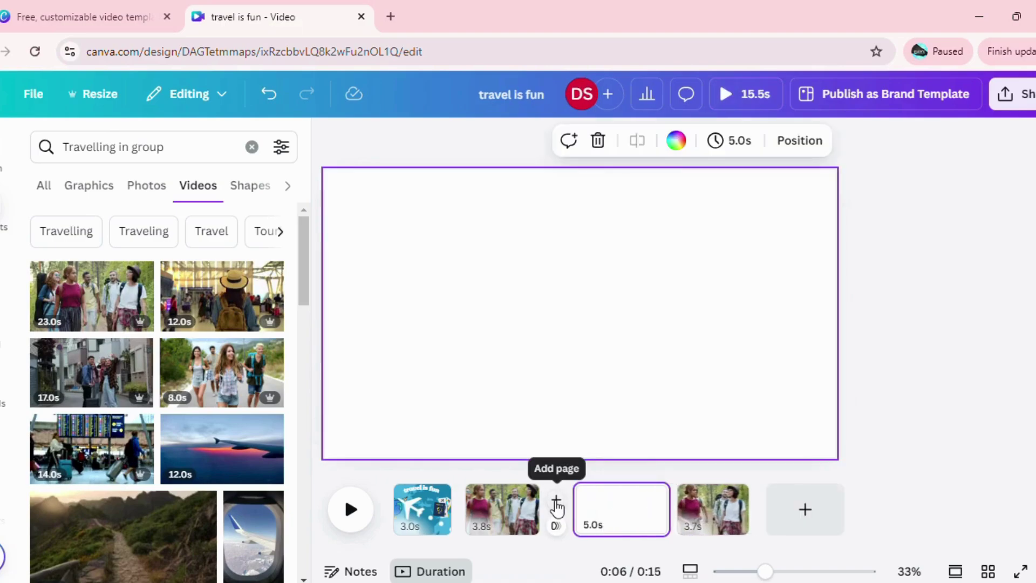
{"action": "left_click", "coordinate": [609, 518]}
{"action": "left_click", "coordinate": [628, 497]}
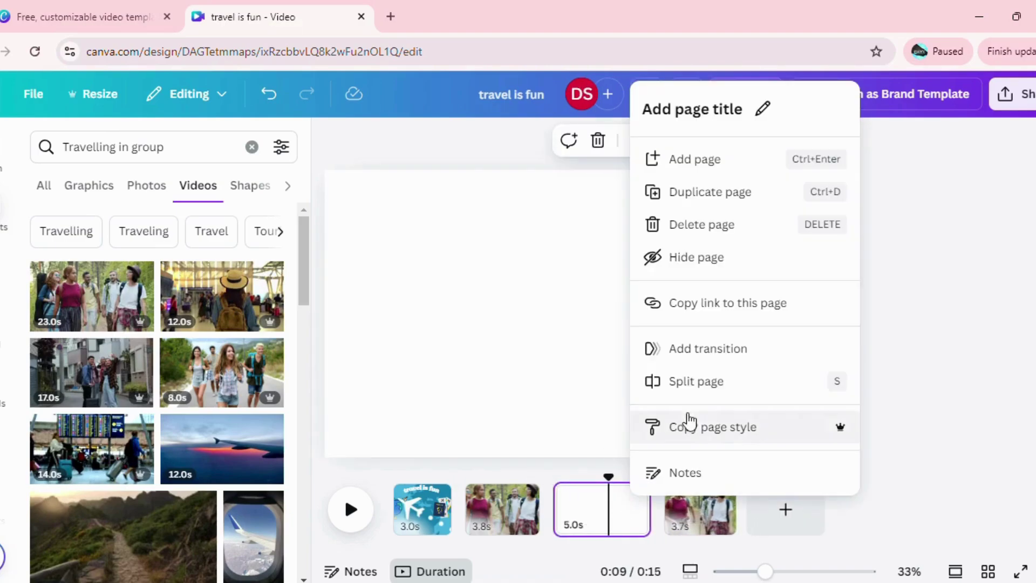
{"action": "left_click", "coordinate": [675, 224]}
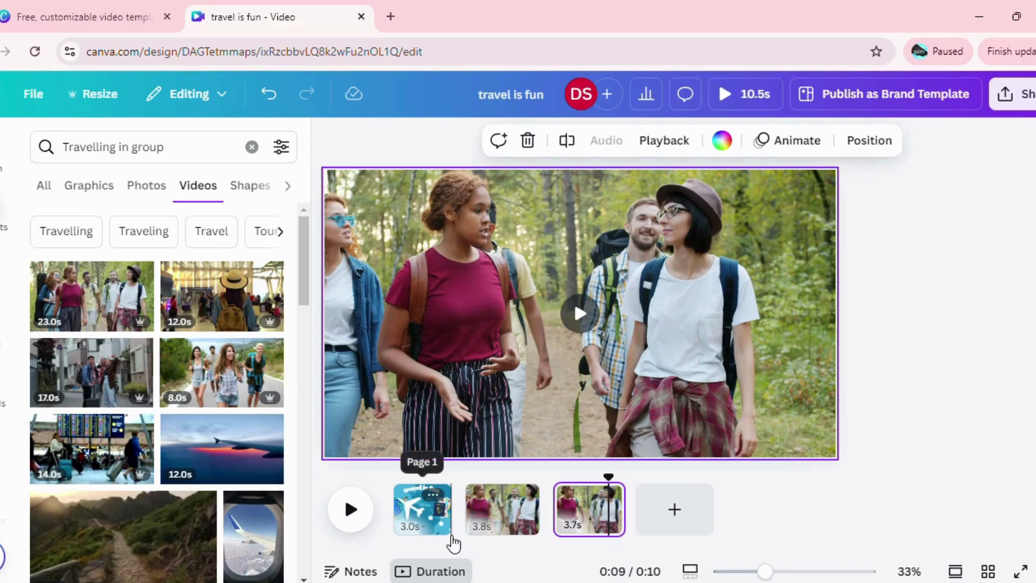
{"action": "mouse_move", "coordinate": [467, 524]}
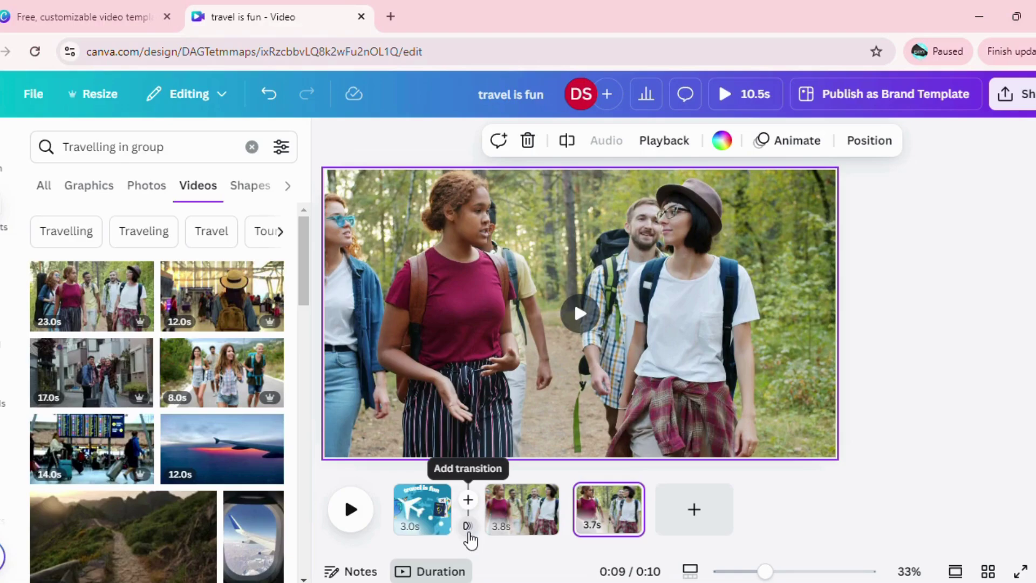
Join the title page to the first hiking page with a Slide transition, after trying Color Wipe and Circle Wipe.
{"action": "left_click", "coordinate": [469, 531]}
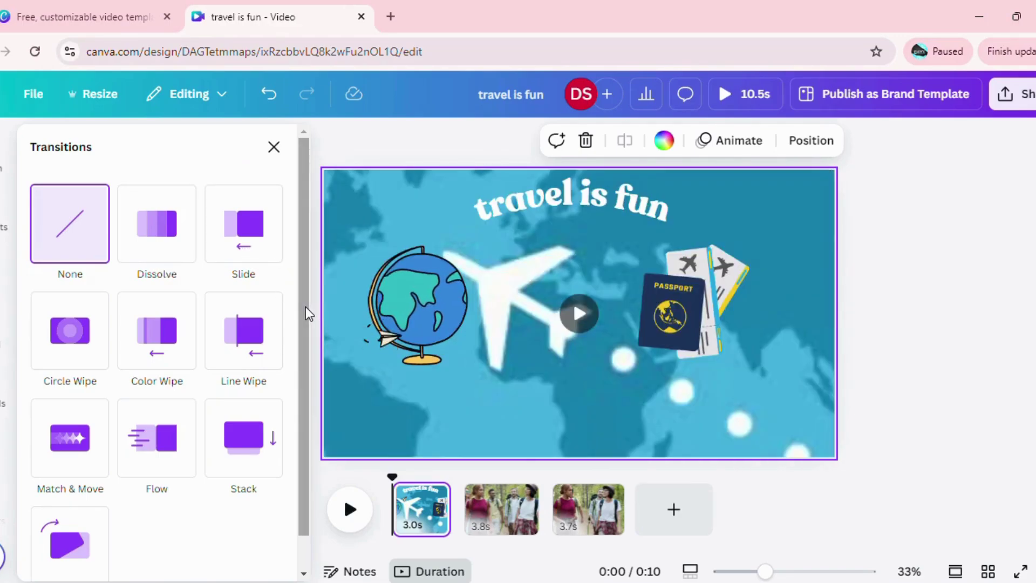
{"action": "left_click_drag", "start_coordinate": [305, 307], "coordinate": [299, 249]}
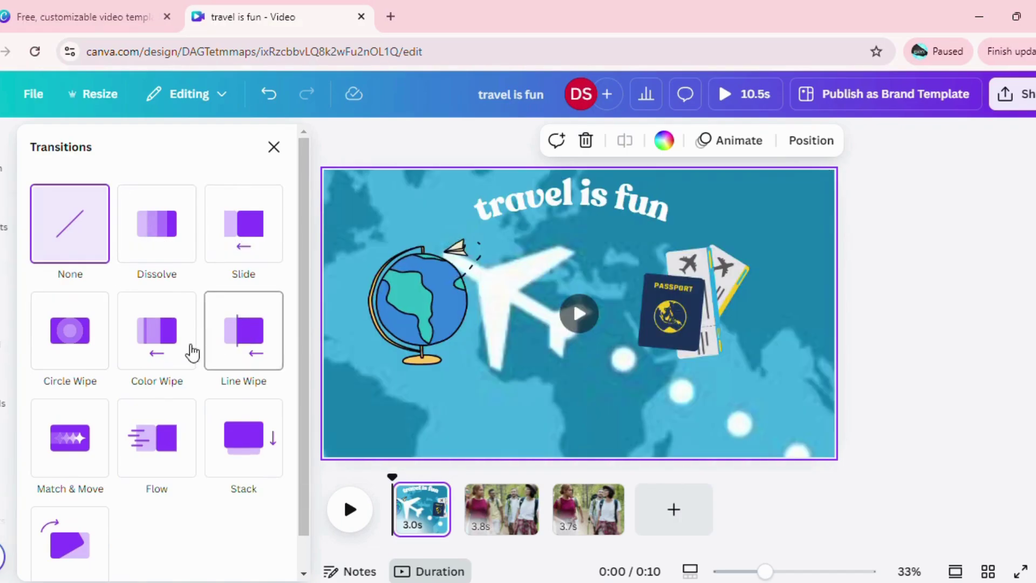
{"action": "left_click", "coordinate": [177, 354]}
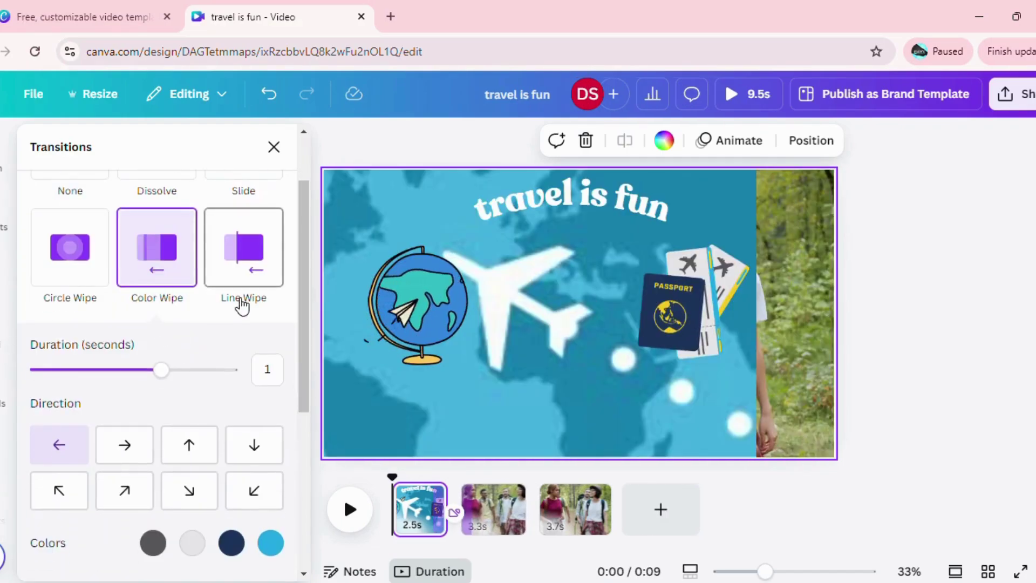
{"action": "left_click", "coordinate": [106, 267]}
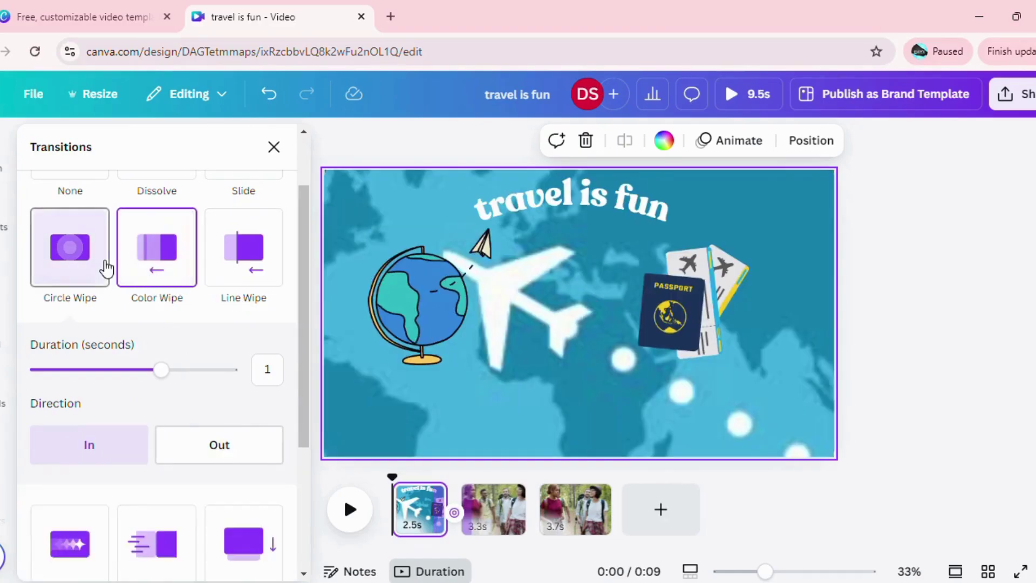
{"action": "left_click_drag", "start_coordinate": [303, 252], "coordinate": [296, 147]}
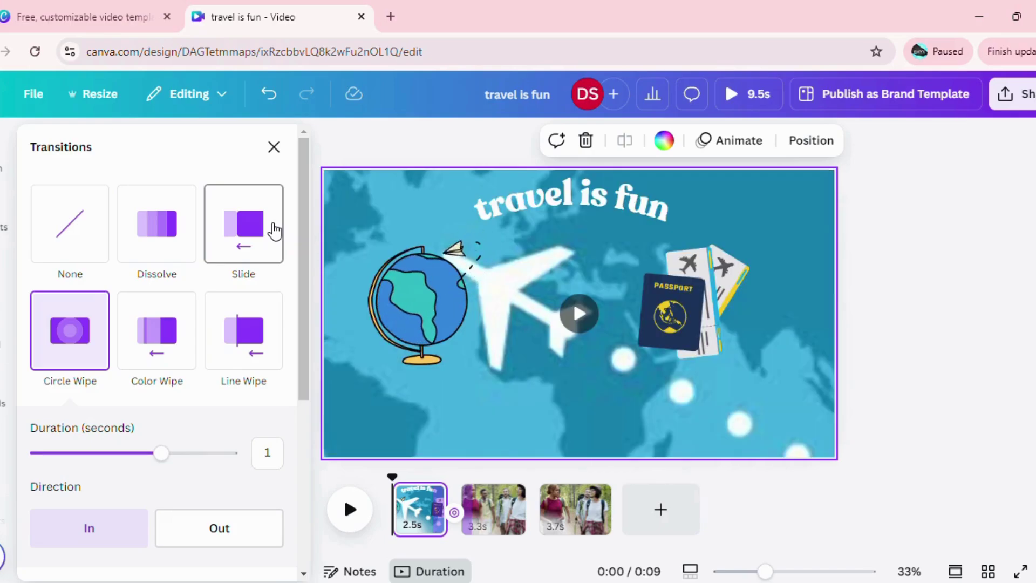
{"action": "left_click", "coordinate": [274, 229]}
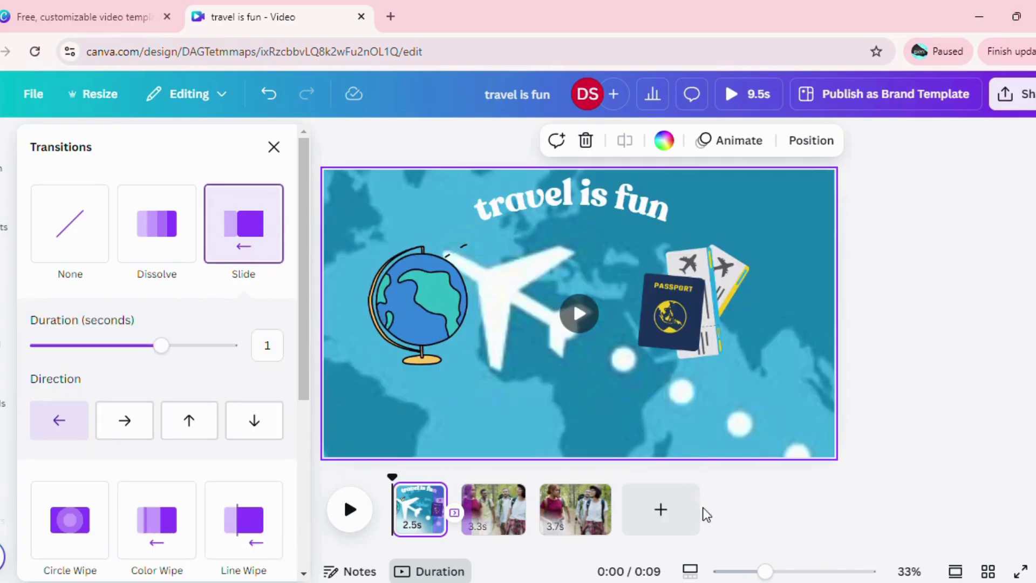
{"action": "left_click", "coordinate": [593, 497]}
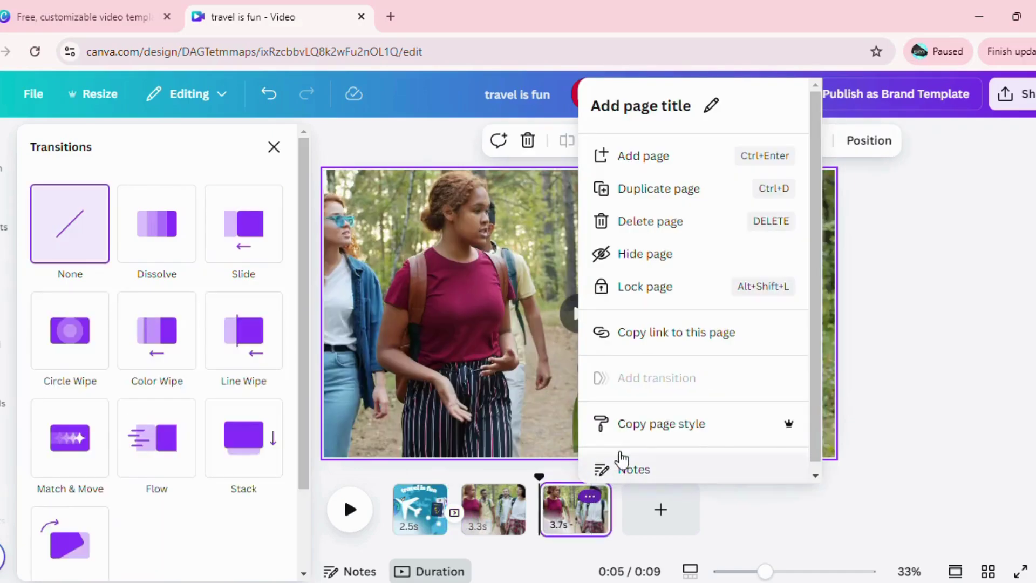
Delete the third page, add a new blank final page, and search for 'thank for watching'.
{"action": "left_click", "coordinate": [664, 225]}
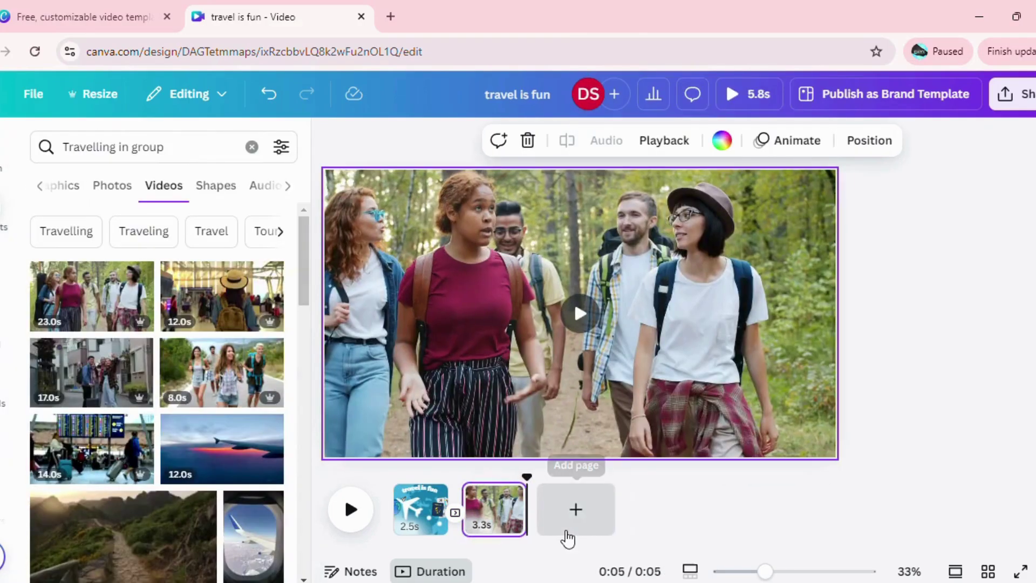
{"action": "left_click", "coordinate": [582, 510]}
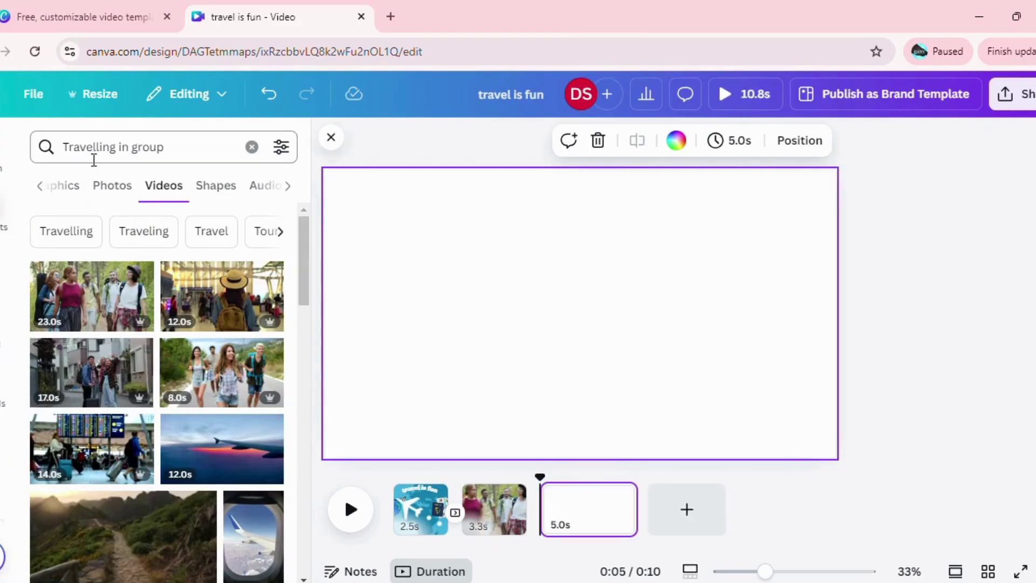
{"action": "left_click", "coordinate": [251, 149]}
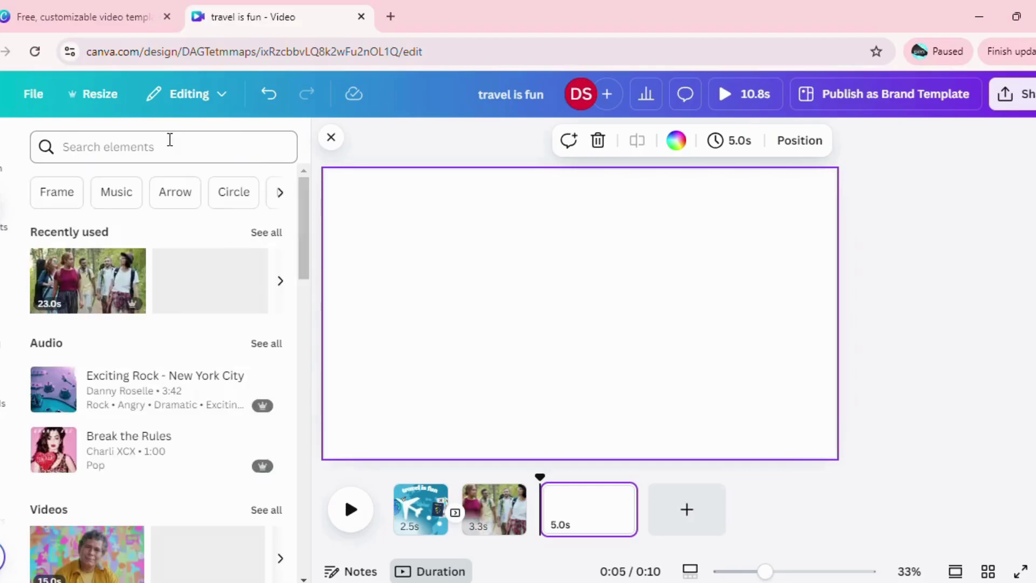
{"action": "left_click", "coordinate": [168, 141]}
{"action": "type", "text": "tha"}
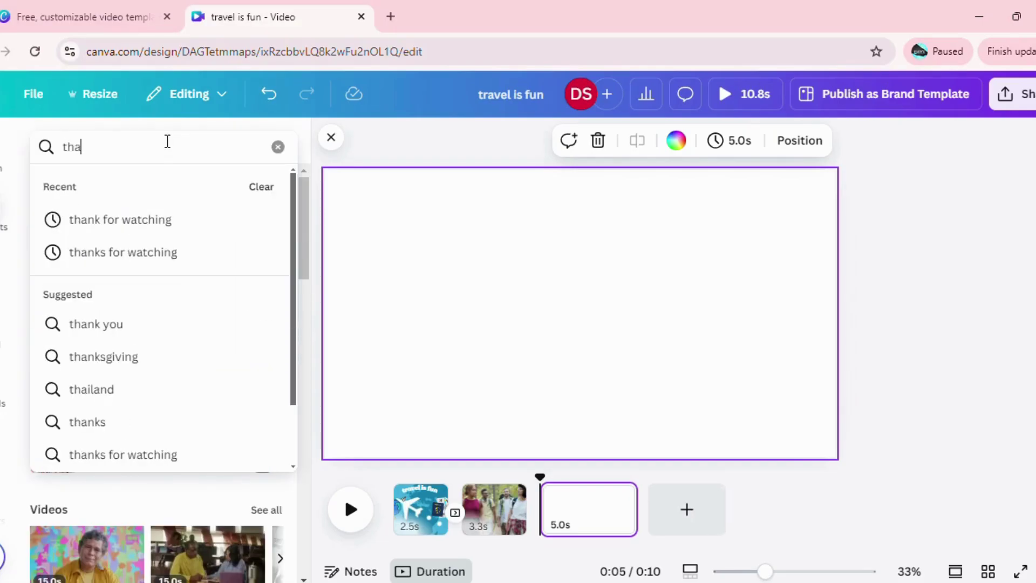
{"action": "left_click", "coordinate": [155, 219]}
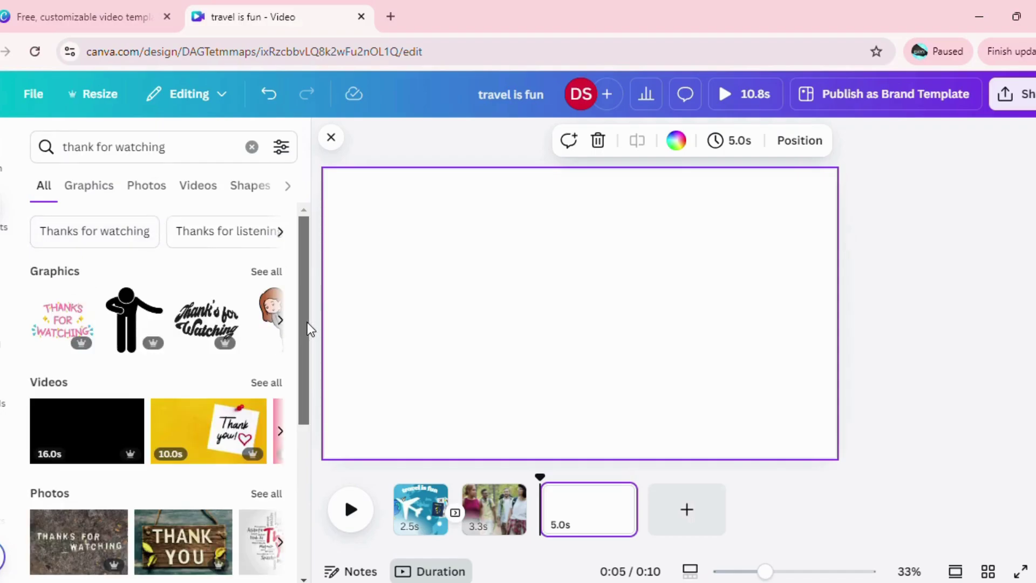
Place the yellow 'Thank you!' sticky-note video from the full video results onto the new page.
{"action": "left_click_drag", "start_coordinate": [307, 322], "coordinate": [303, 328]}
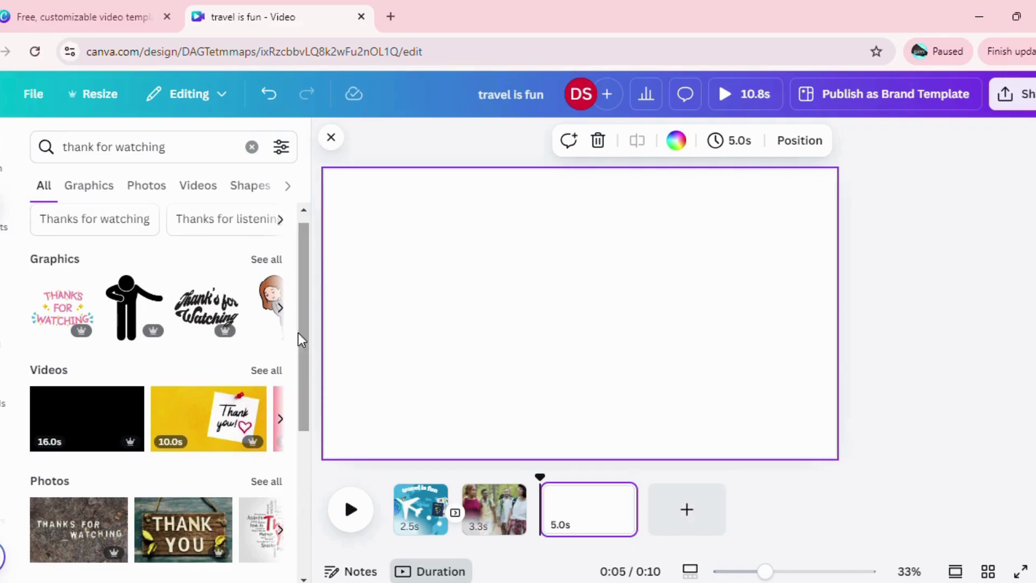
{"action": "left_click", "coordinate": [259, 370]}
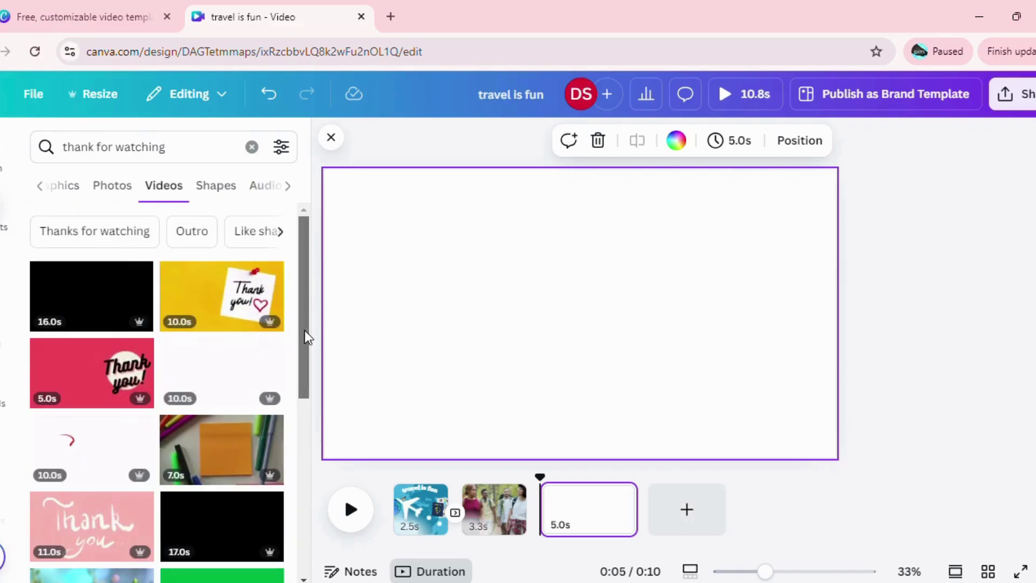
{"action": "left_click_drag", "start_coordinate": [304, 330], "coordinate": [303, 293]}
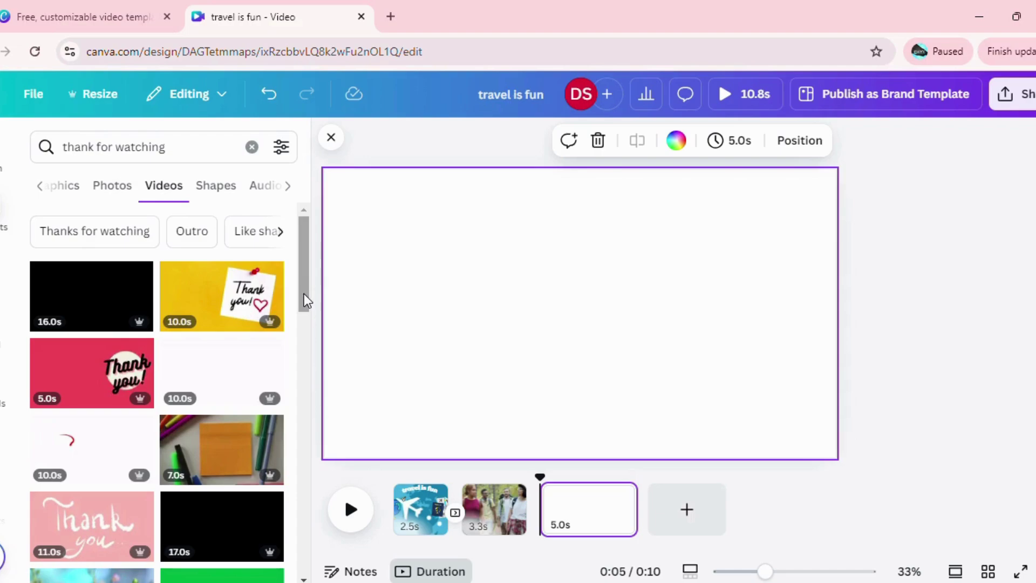
{"action": "left_click_drag", "start_coordinate": [209, 302], "coordinate": [370, 208]}
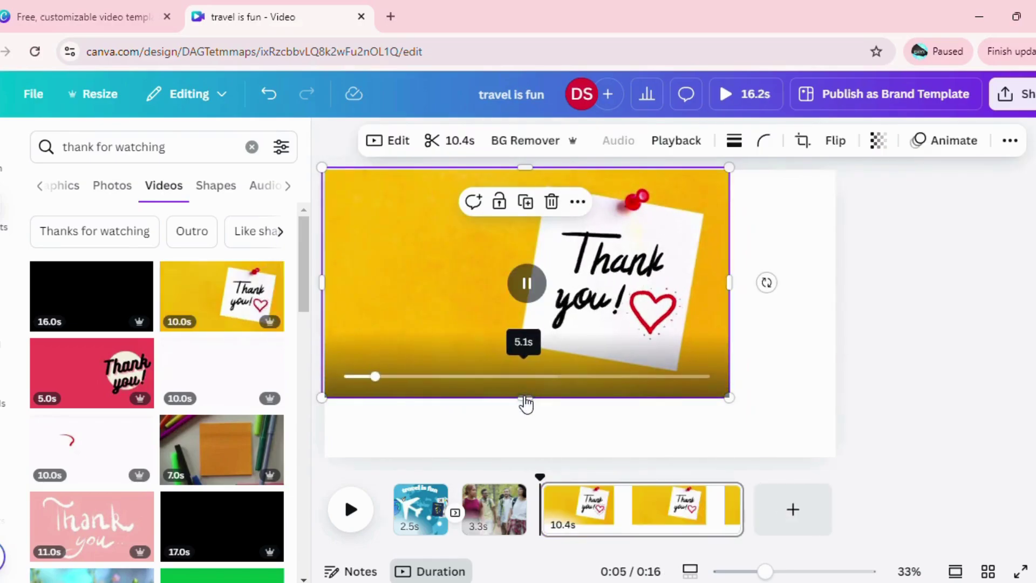
Stretch the yellow Thank you video to the page's bottom and right edges, and trim it to 4.4 s.
{"action": "left_click_drag", "start_coordinate": [524, 398], "coordinate": [536, 459]}
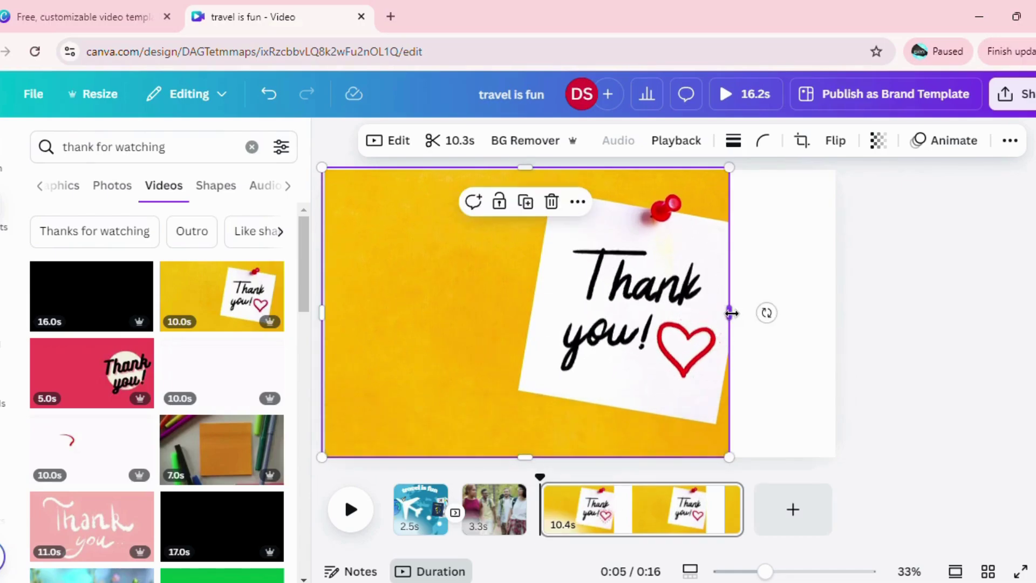
{"action": "left_click_drag", "start_coordinate": [730, 311], "coordinate": [837, 312]}
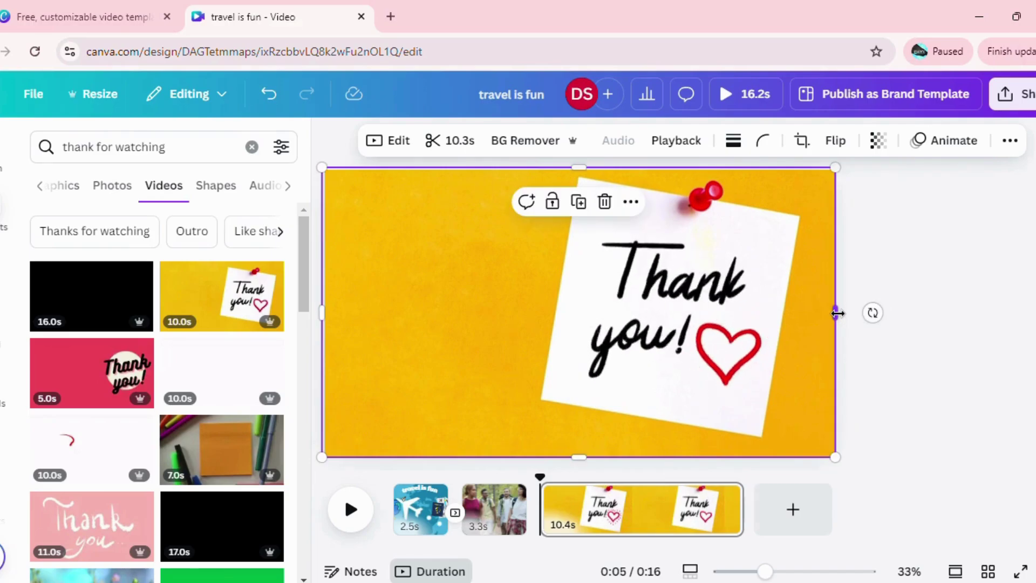
{"action": "left_click", "coordinate": [738, 515]}
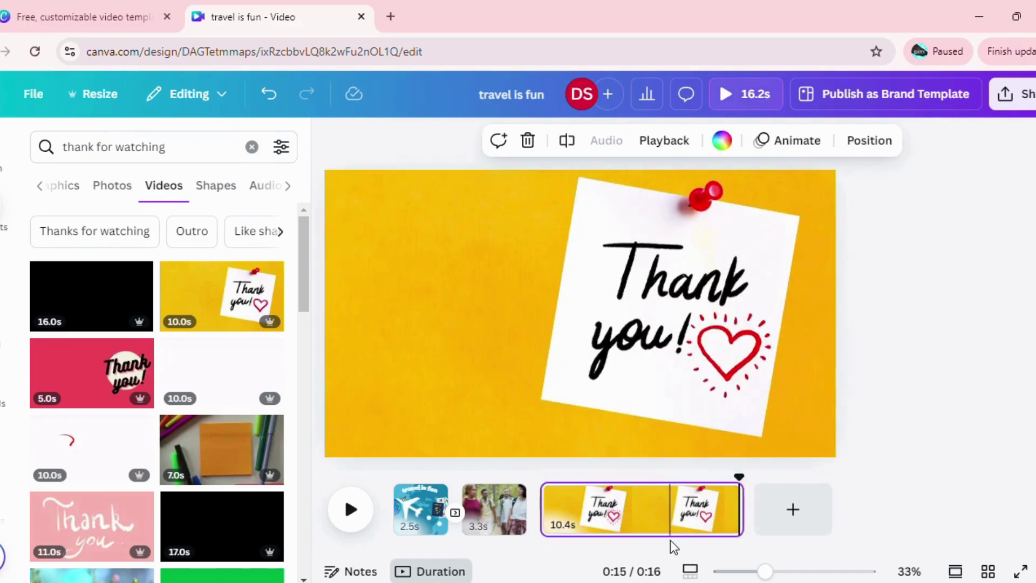
{"action": "left_click_drag", "start_coordinate": [741, 518], "coordinate": [622, 527]}
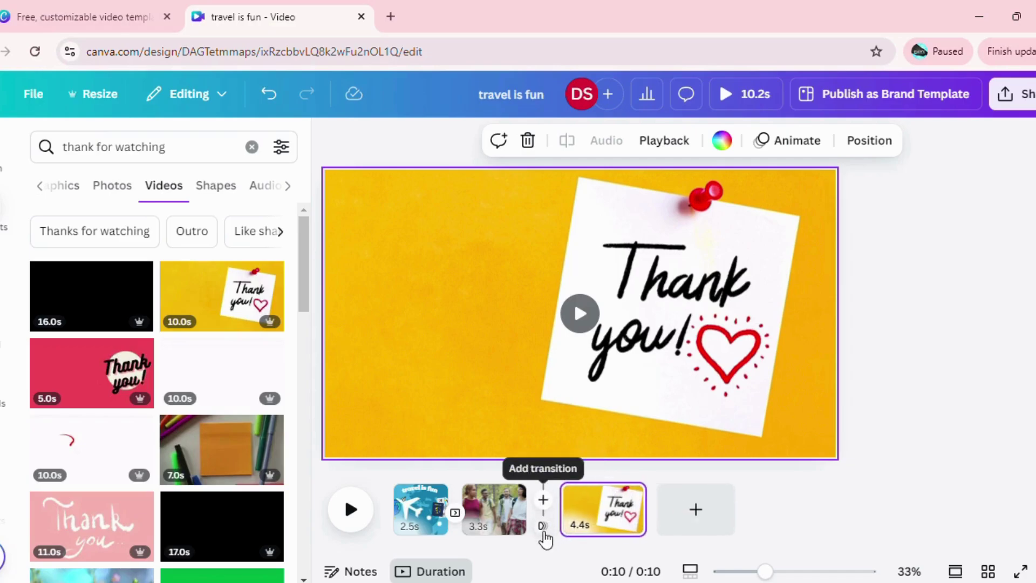
Apply a 0.5 s leftward Slide transition between the hiking page and the Thank you page.
{"action": "left_click", "coordinate": [544, 531]}
{"action": "left_click", "coordinate": [240, 251]}
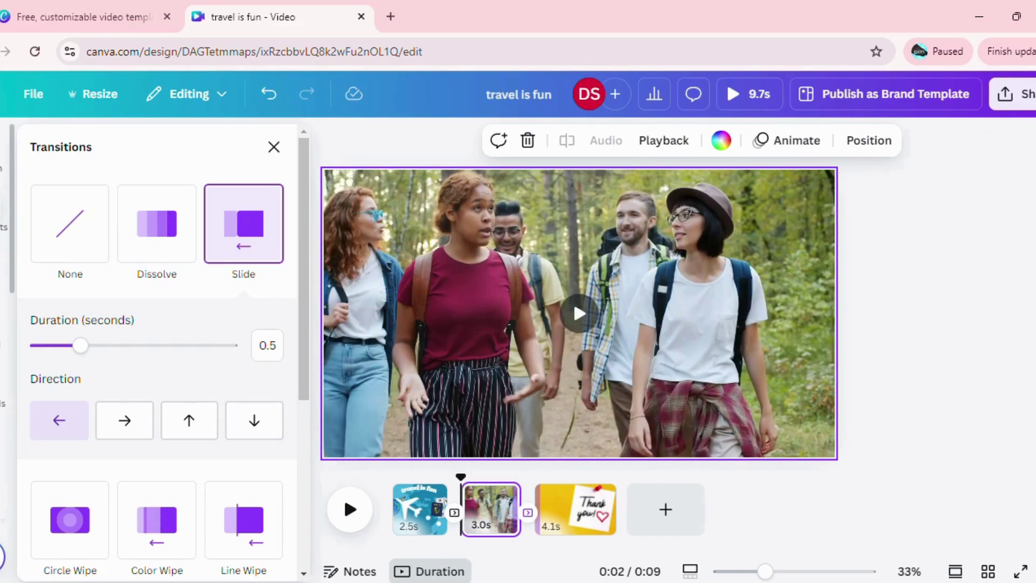
{"action": "left_click", "coordinate": [2, 216]}
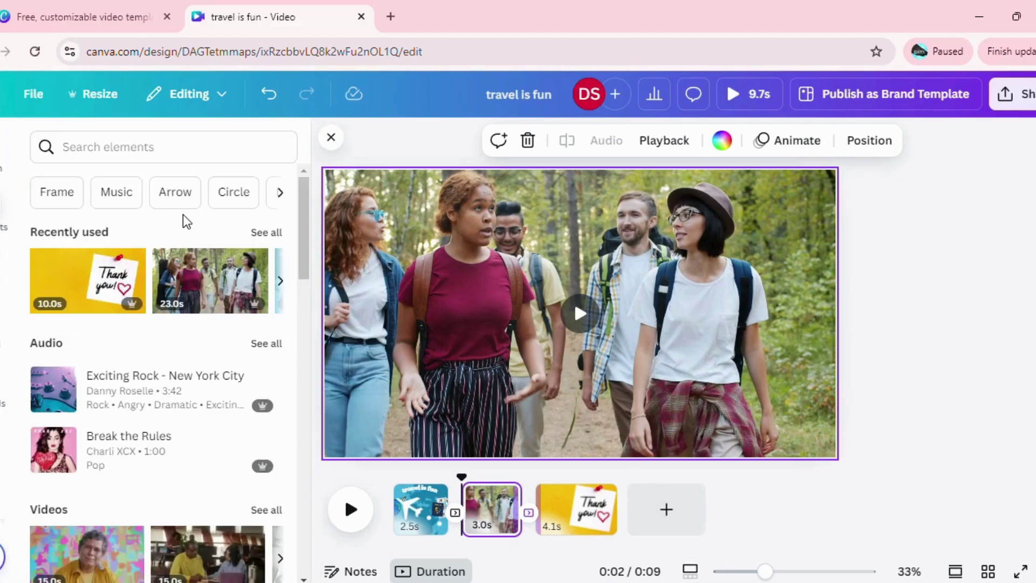
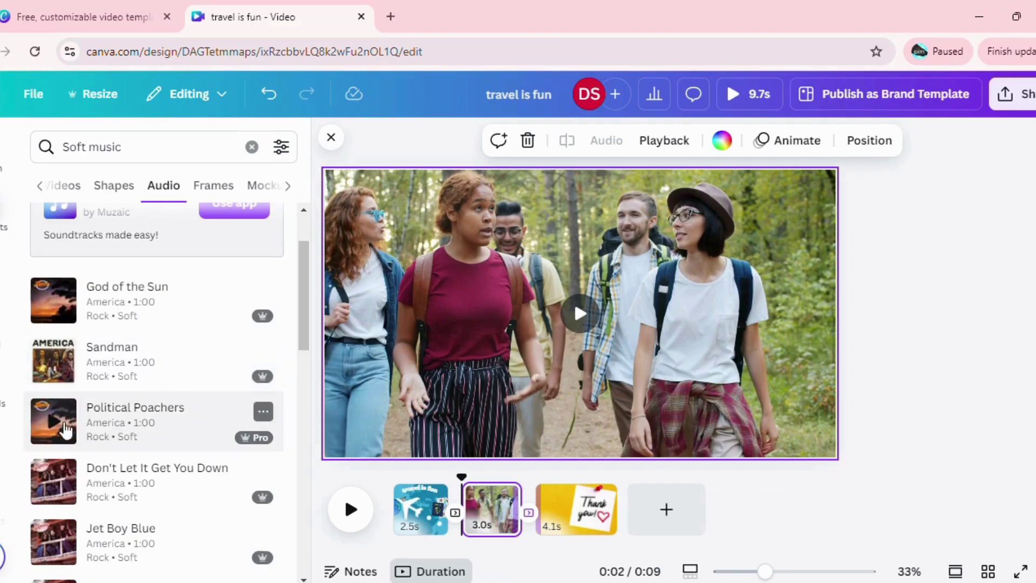
Preview the God of the Sun track and add it as 9.7s background music across all three scenes.
{"action": "scroll", "coordinate": [305, 345], "scroll_direction": "down", "scroll_amount": 2}
{"action": "scroll", "coordinate": [281, 294], "scroll_direction": "up", "scroll_amount": 4}
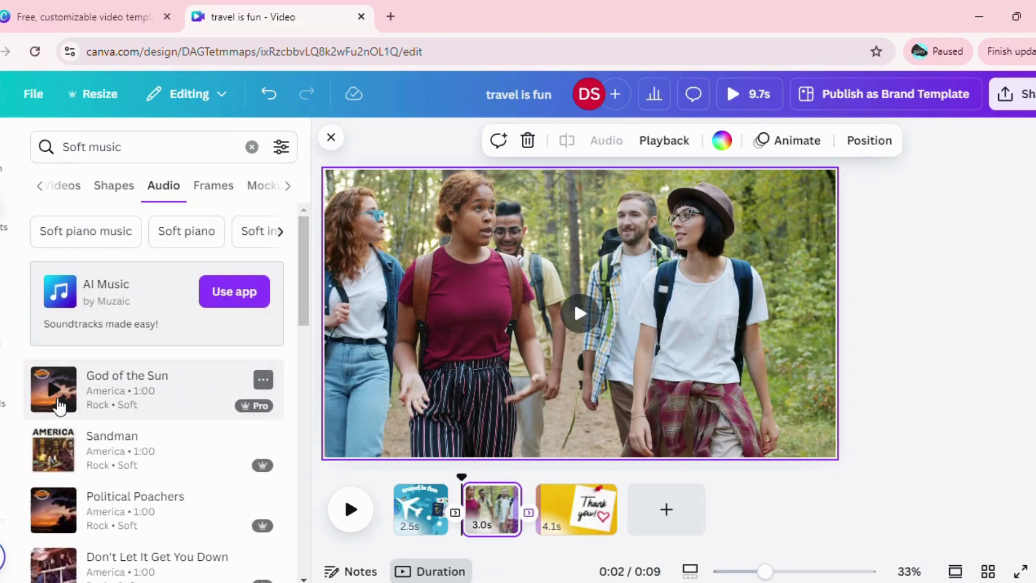
{"action": "left_click", "coordinate": [56, 391]}
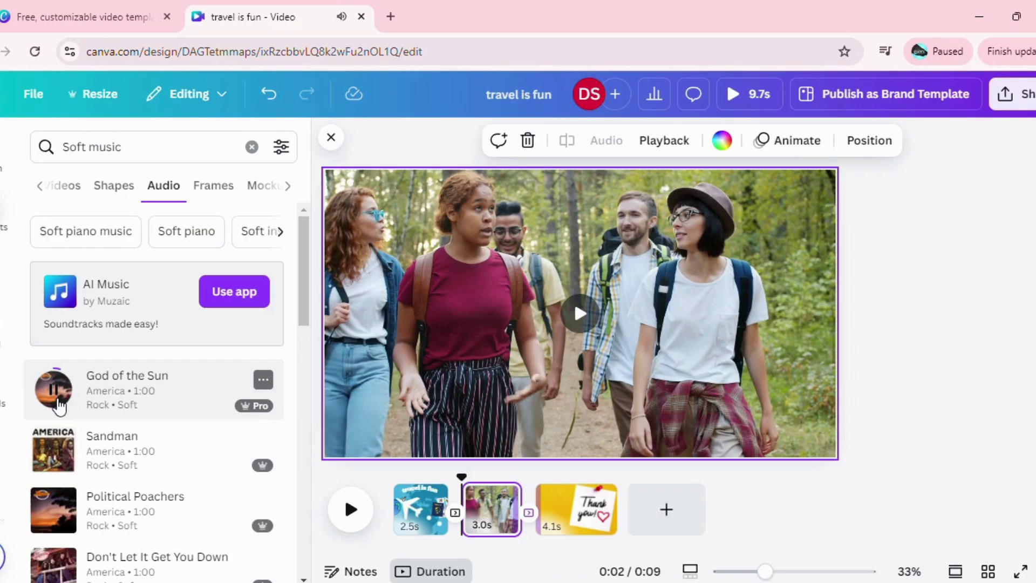
{"action": "left_click", "coordinate": [59, 401]}
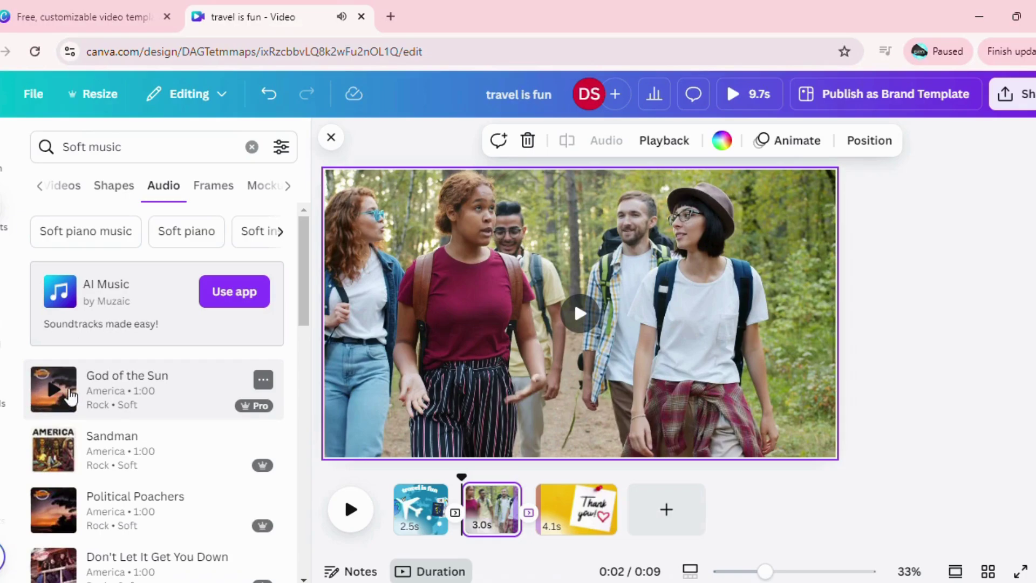
{"action": "left_click_drag", "start_coordinate": [165, 392], "coordinate": [389, 521]}
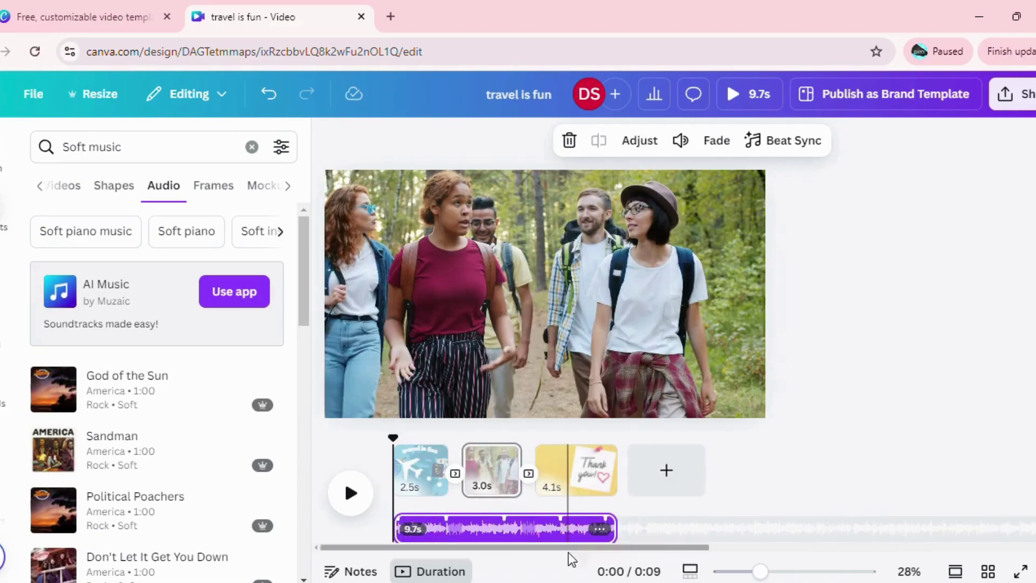
Lower the God of the Sun track's volume from 100 to 14.
{"action": "left_click", "coordinate": [544, 536]}
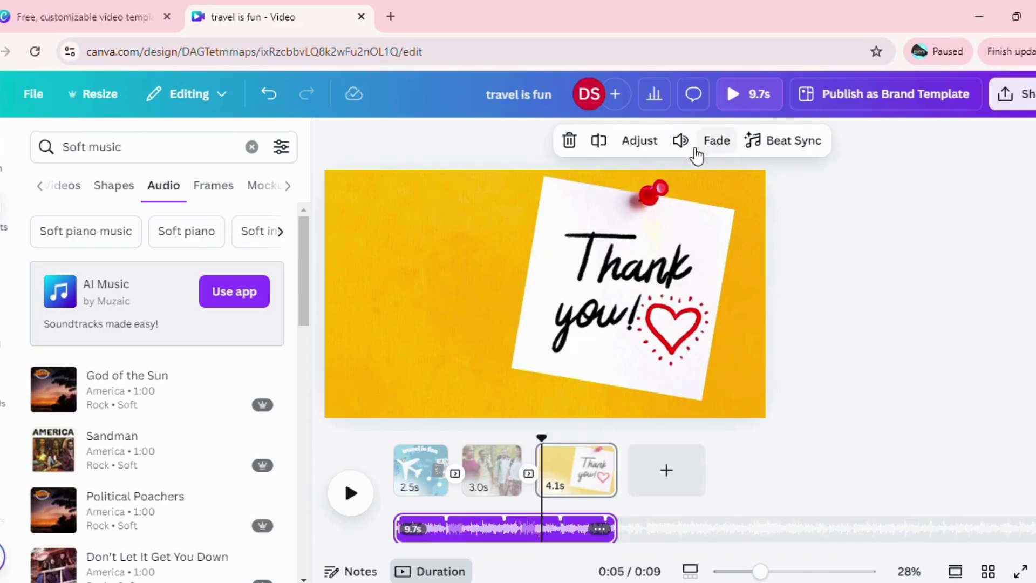
{"action": "left_click", "coordinate": [678, 154]}
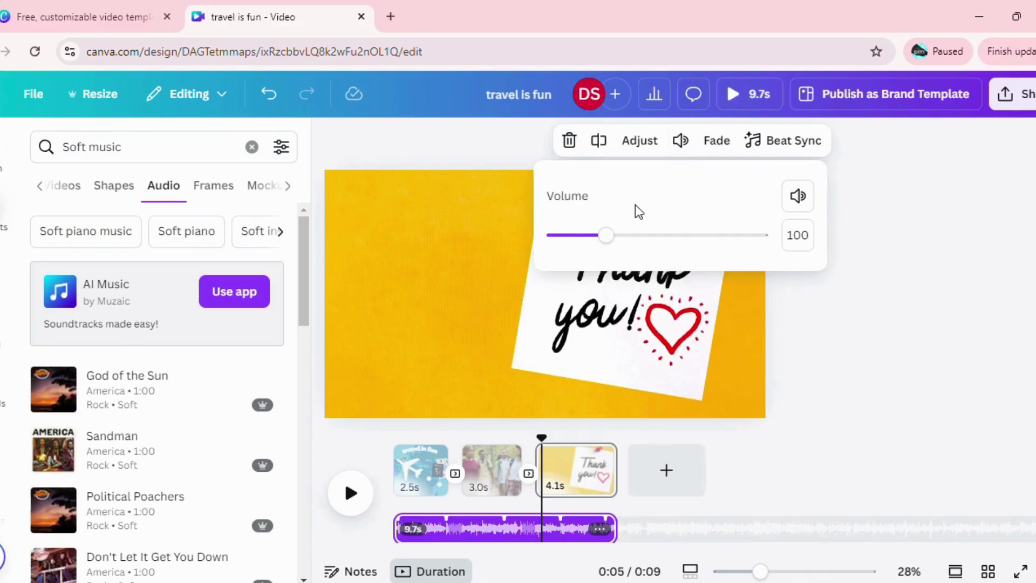
{"action": "left_click_drag", "start_coordinate": [612, 239], "coordinate": [566, 250]}
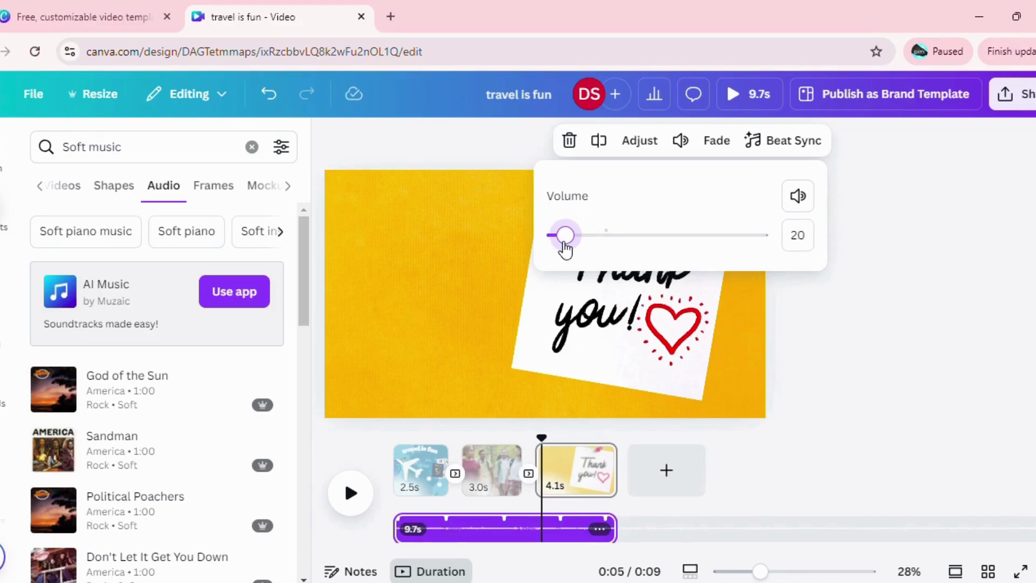
{"action": "left_click_drag", "start_coordinate": [565, 249], "coordinate": [573, 245]}
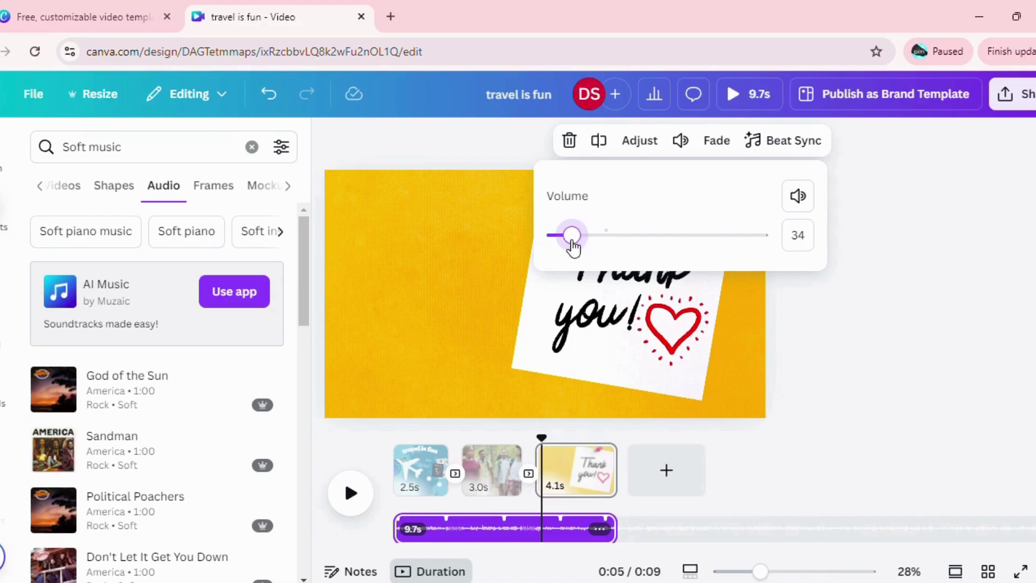
{"action": "left_click_drag", "start_coordinate": [573, 247], "coordinate": [569, 244]}
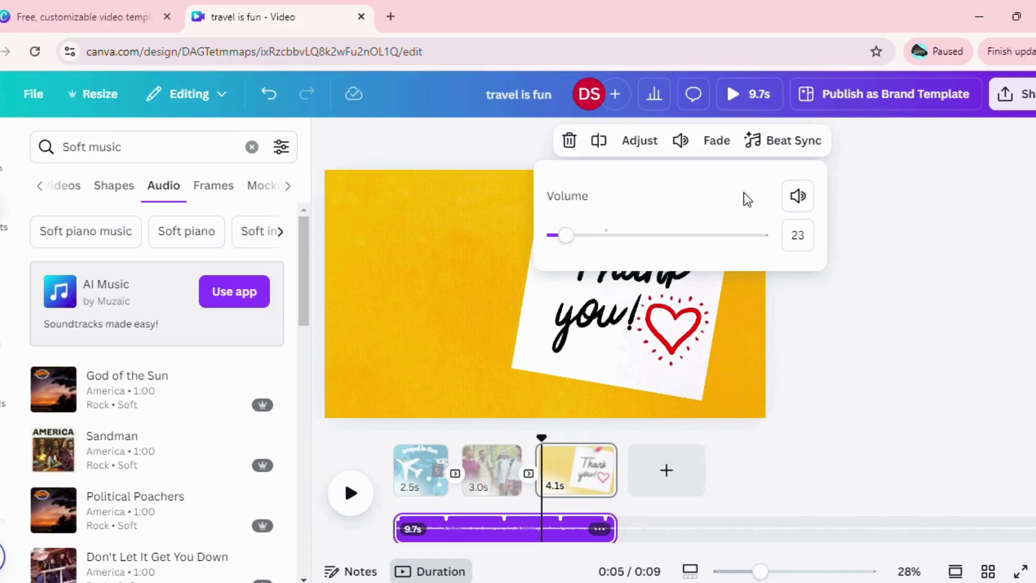
{"action": "left_click_drag", "start_coordinate": [566, 236], "coordinate": [562, 243]}
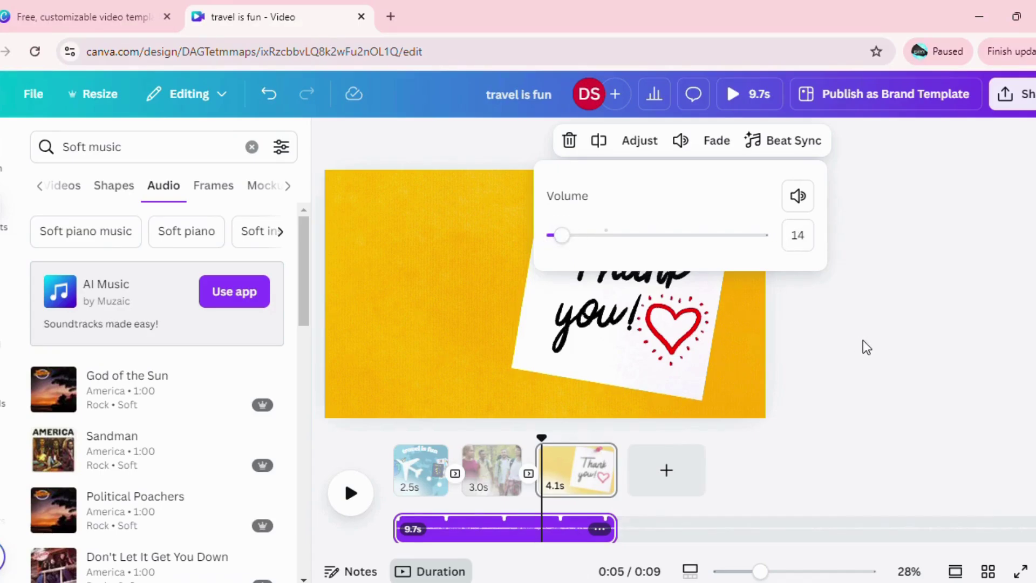
{"action": "left_click", "coordinate": [889, 333]}
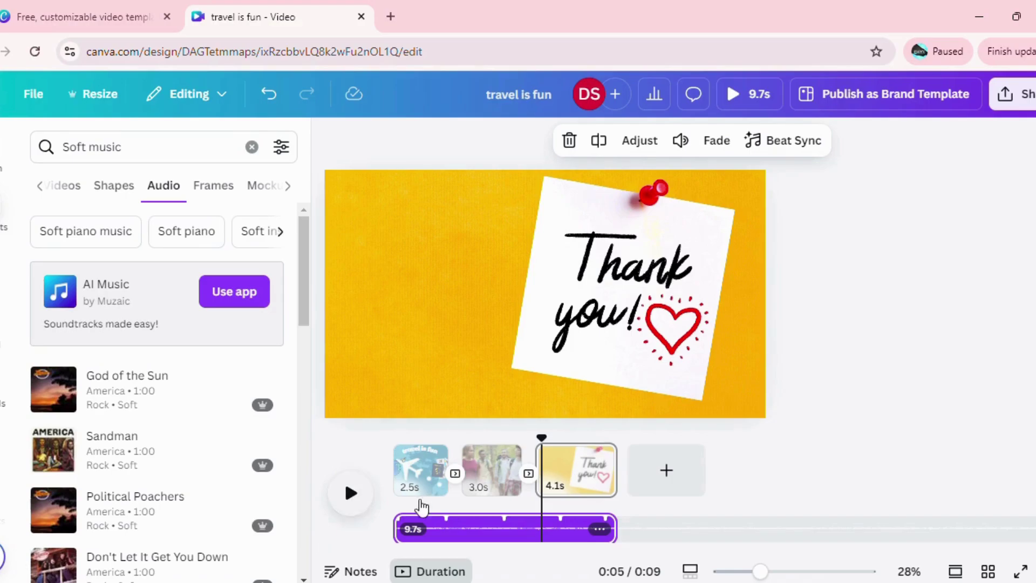
Download all 3 pages as a 1080p MP4 Video, then reopen the download options.
{"action": "left_click_drag", "start_coordinate": [540, 444], "coordinate": [397, 450]}
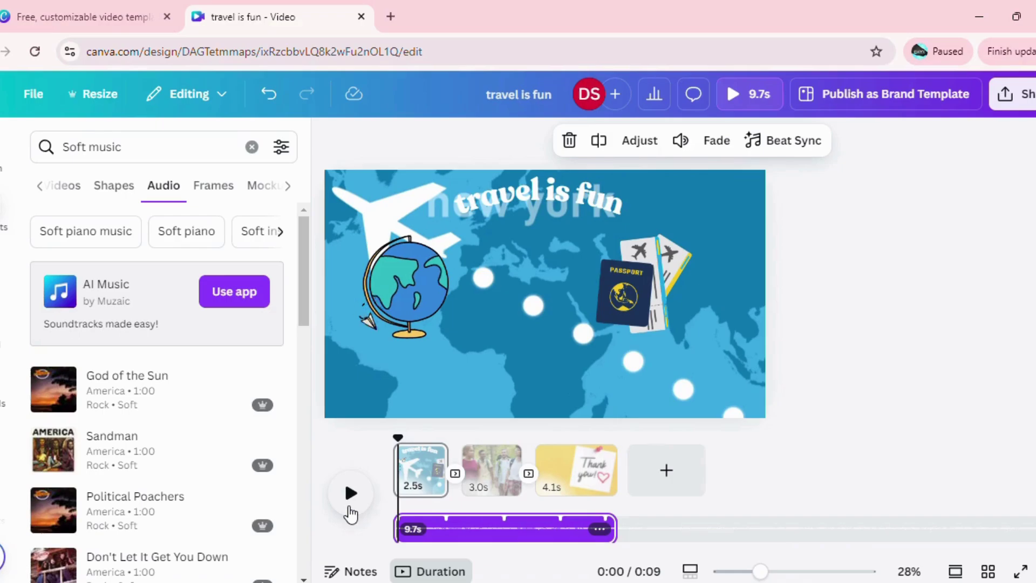
{"action": "left_click", "coordinate": [906, 343]}
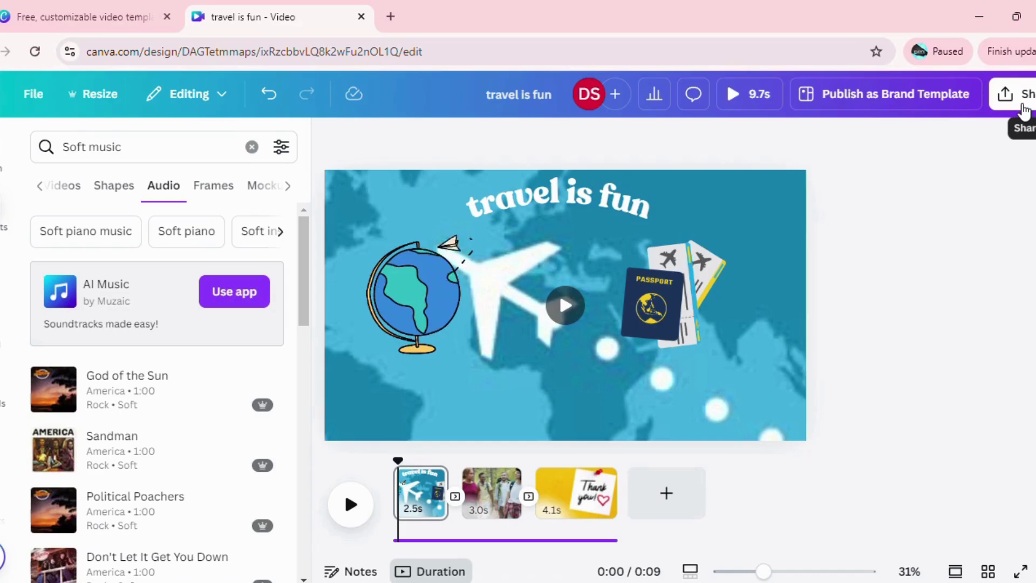
{"action": "left_click", "coordinate": [1024, 110]}
{"action": "left_click", "coordinate": [782, 432]}
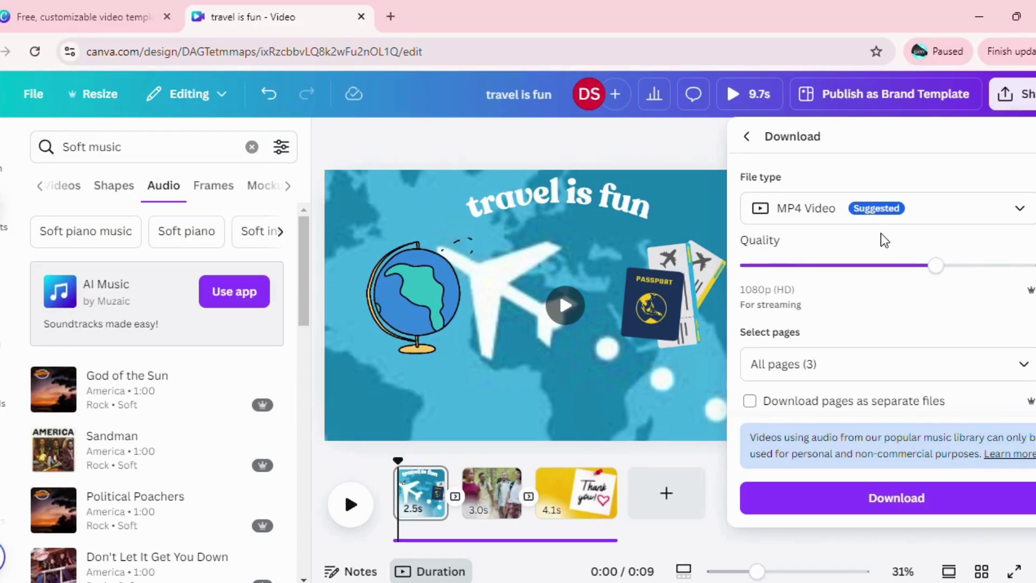
{"action": "left_click", "coordinate": [921, 506]}
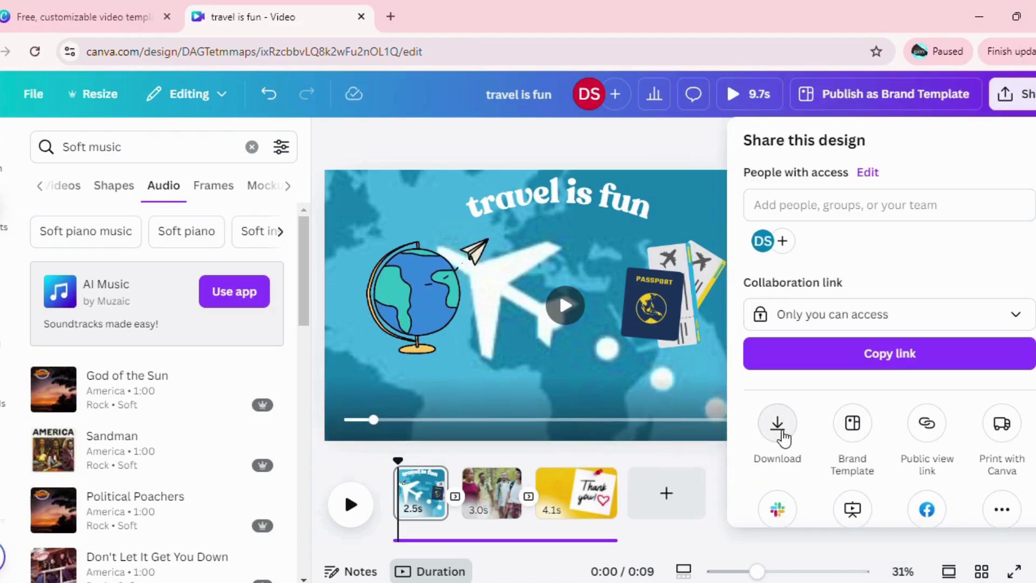
{"action": "left_click", "coordinate": [778, 425]}
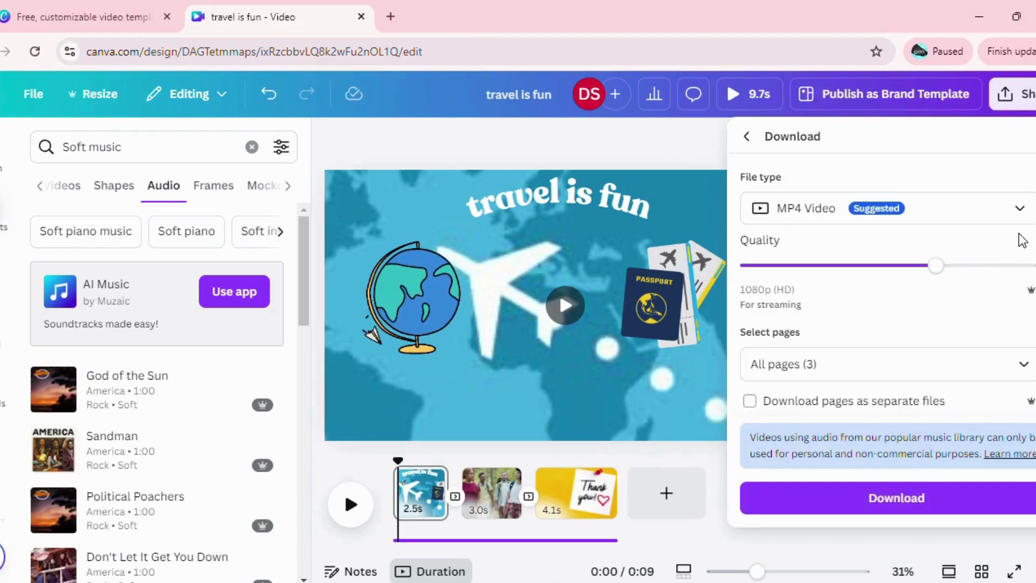